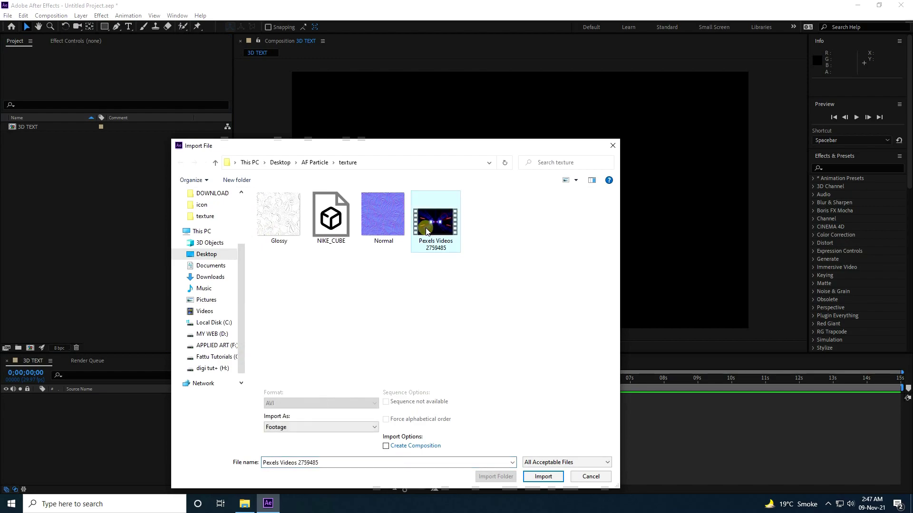
Step: Import the footage Pexels Videos 2759485, add it to the 3D TEXT composition and preview it from the start
click(544, 476)
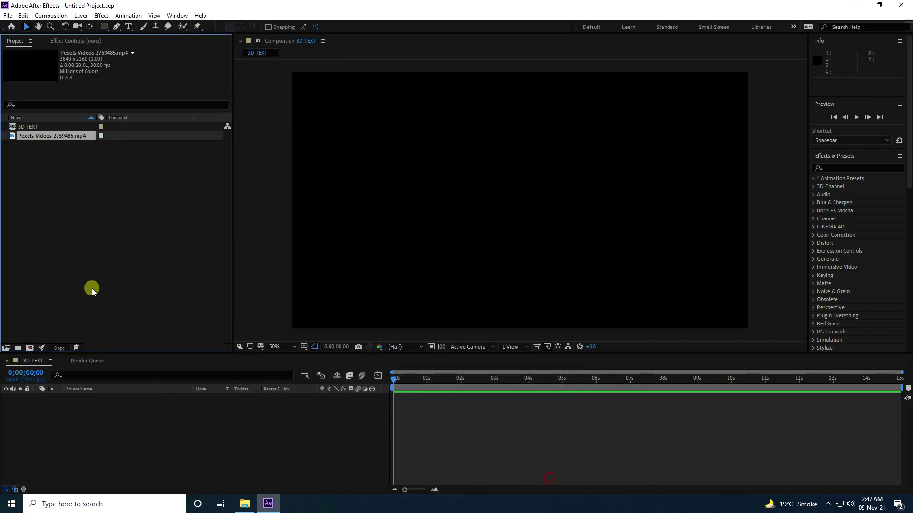
drag(56, 137, 152, 438)
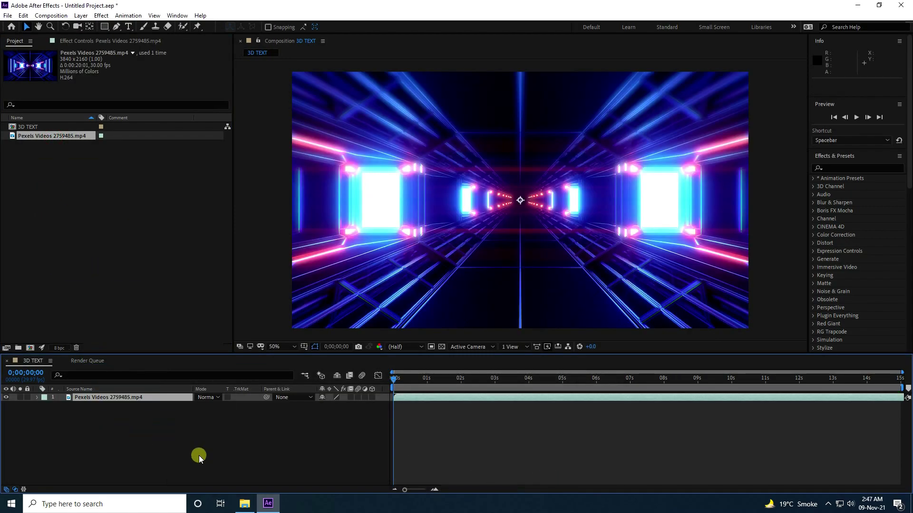
key(space)
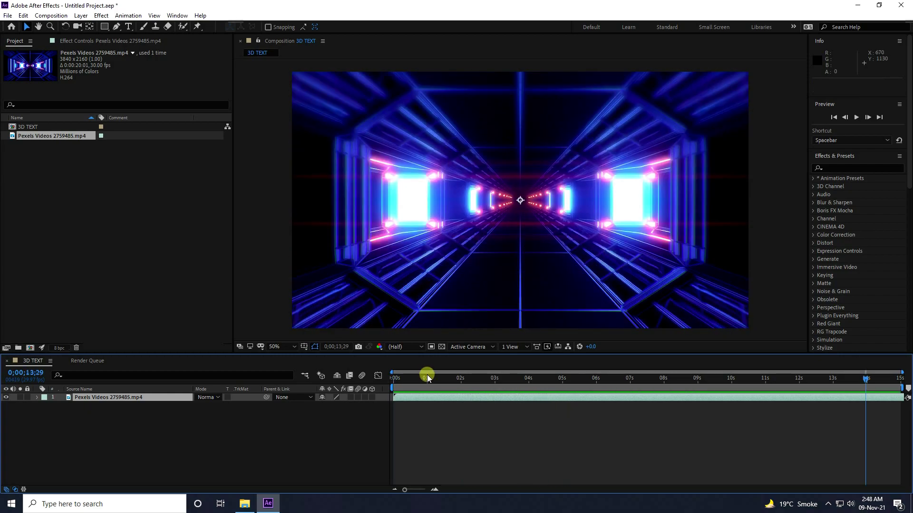
drag(427, 378, 298, 432)
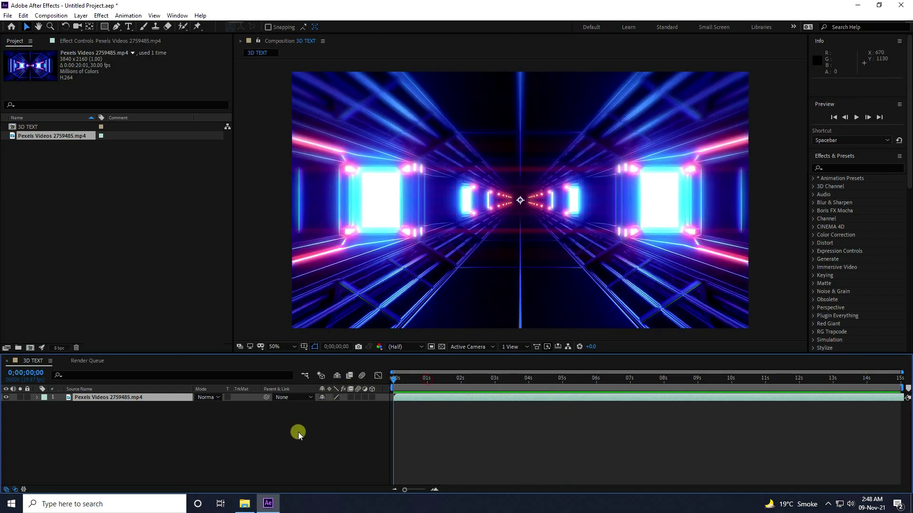
Step: Create a new solid layer named E3D in the 3D TEXT composition
right_click(223, 432)
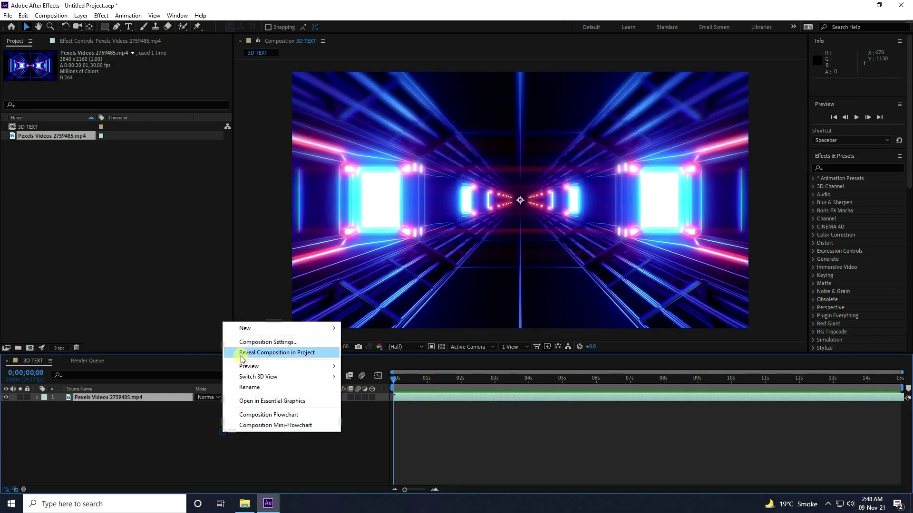
mouse_move(240, 329)
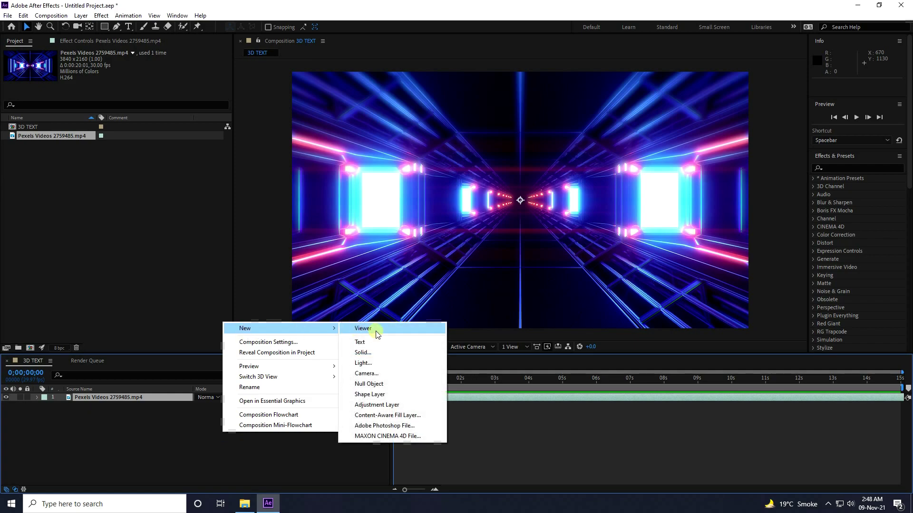
click(363, 353)
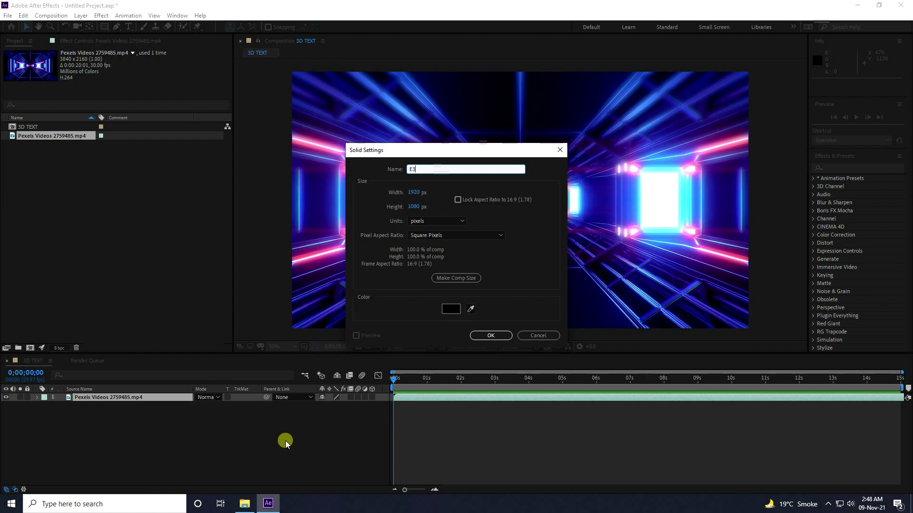
click(489, 335)
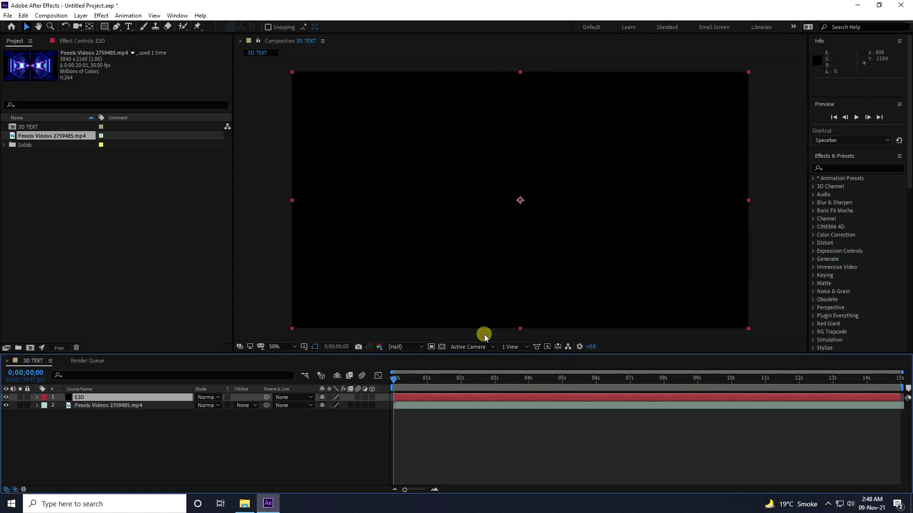
Step: Apply the Video Copilot Element effect to the E3D solid and hide the Pexels Videos 2759485.mp4 layer
click(100, 15)
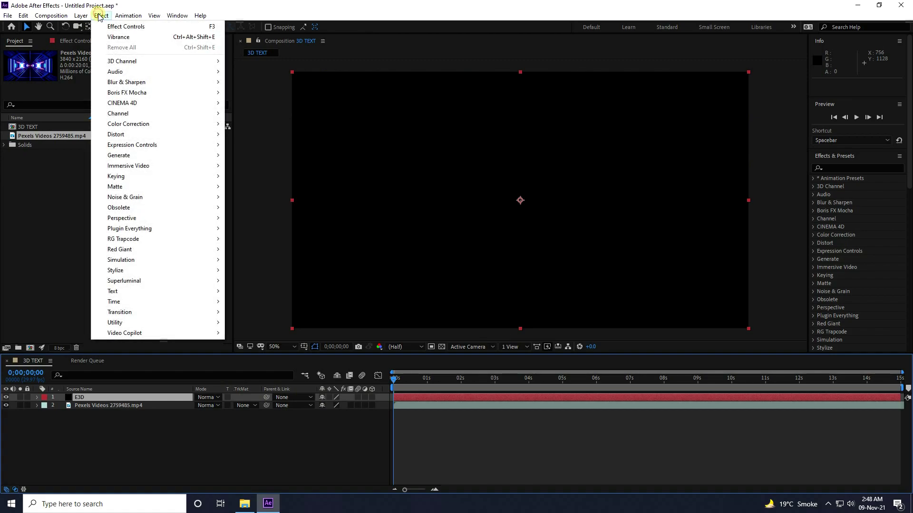
mouse_move(138, 333)
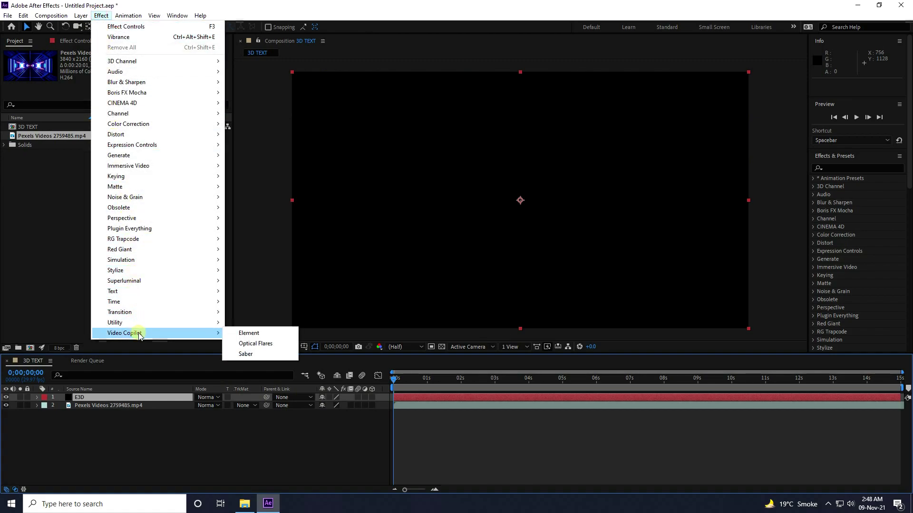
click(257, 334)
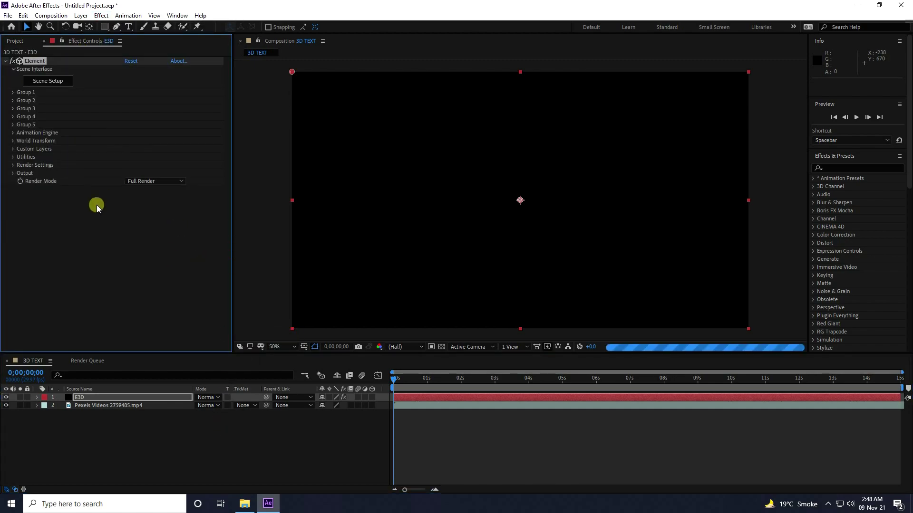
click(6, 406)
click(76, 401)
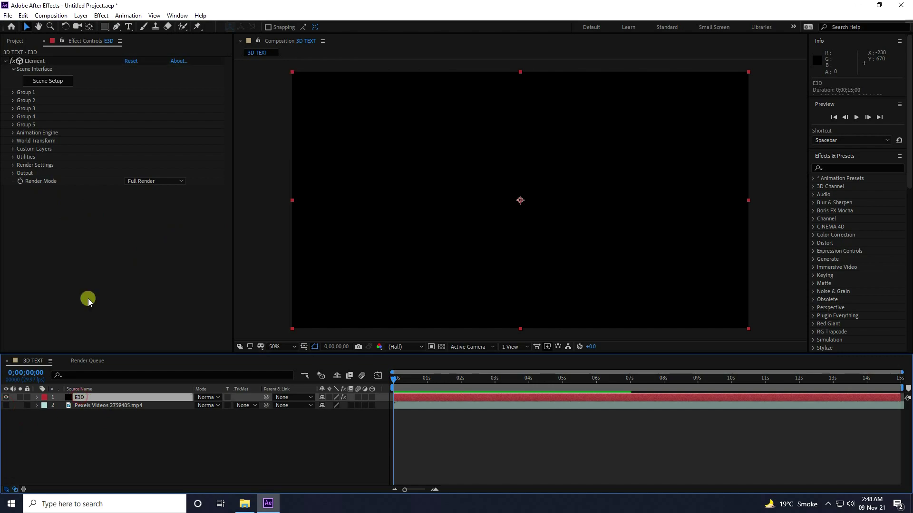
Step: Set Layer 1 of Element's custom texture maps to Pexels Videos 2759485.mp4 and open the effect's Scene Setup
click(13, 150)
click(21, 165)
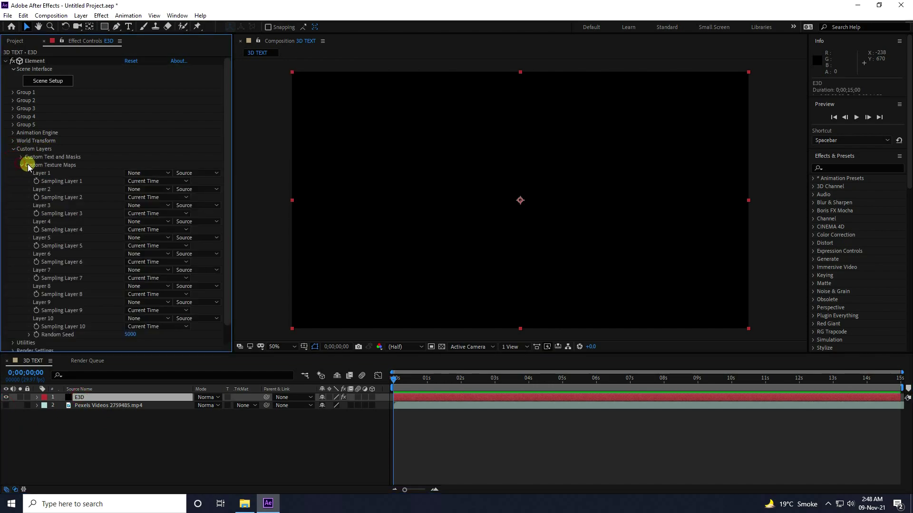
click(138, 173)
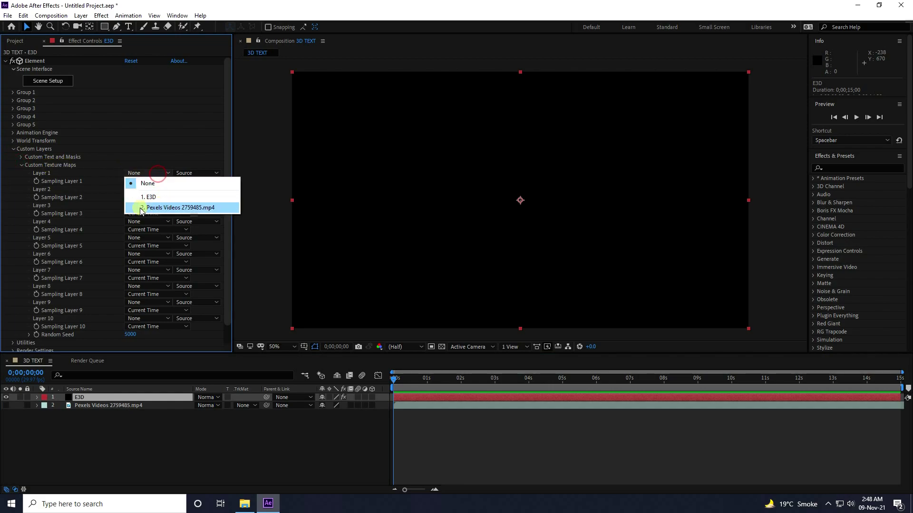
click(167, 208)
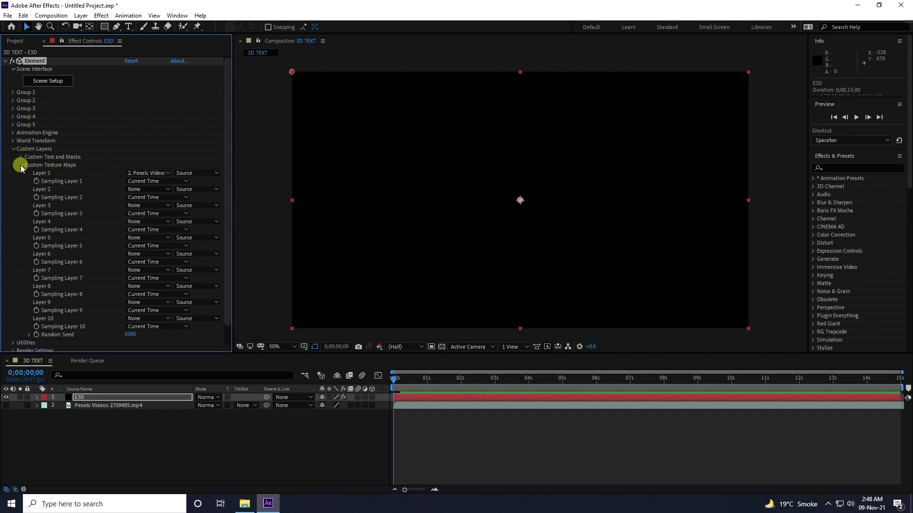
click(13, 148)
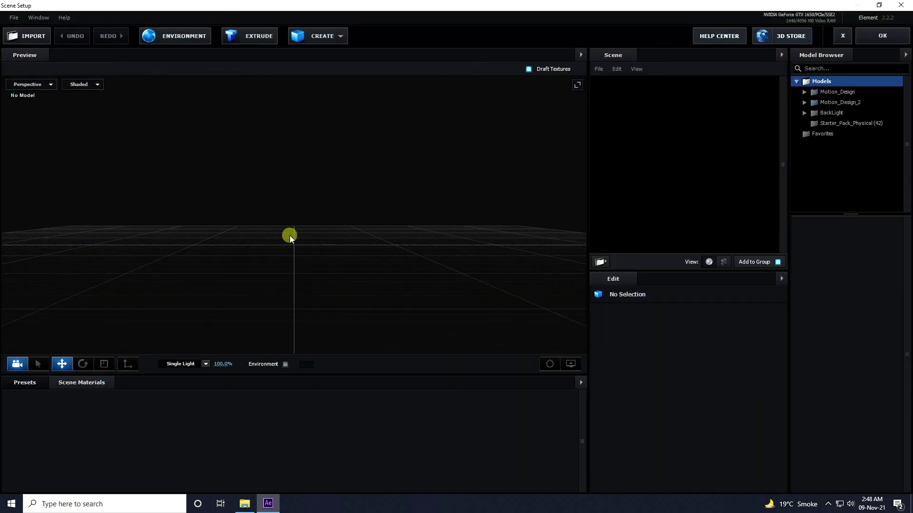
drag(290, 236, 204, 266)
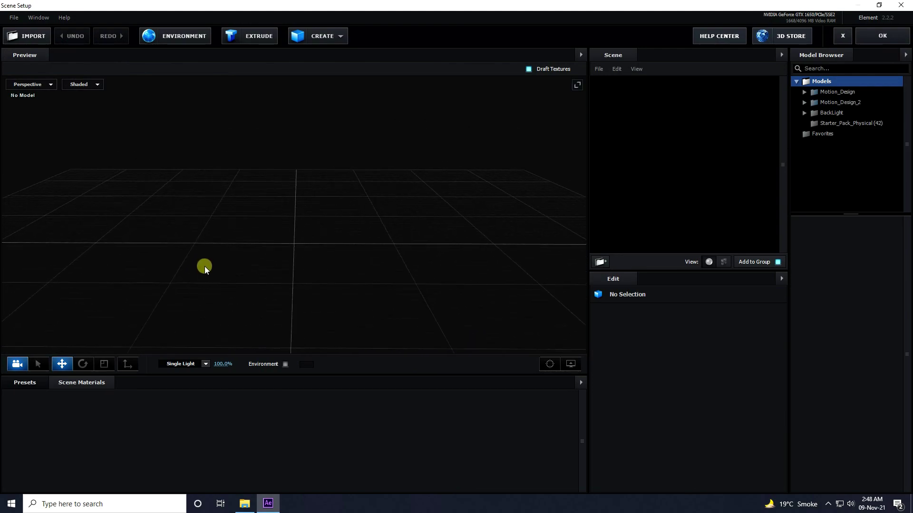
Step: Switch to File Explorer and inspect the NIKE_CUBE model in 3D Viewer, closing the viewer when done
click(245, 504)
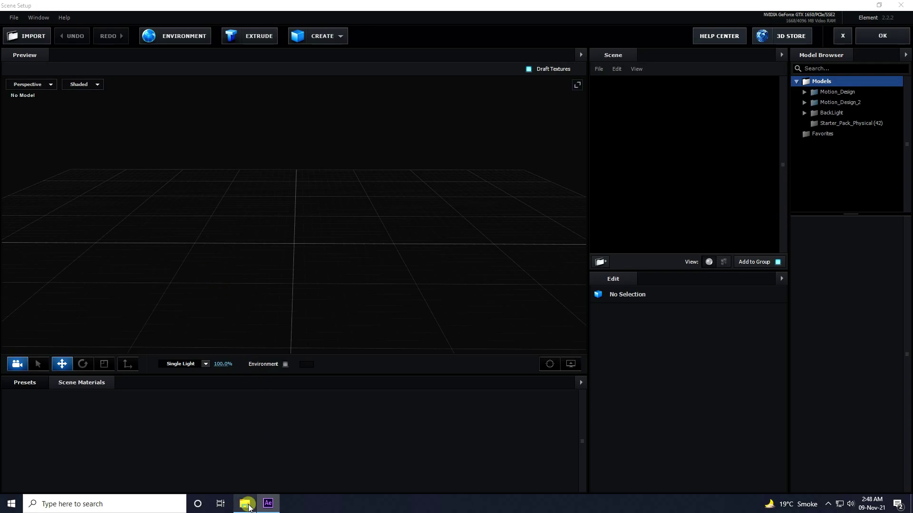
double_click(160, 114)
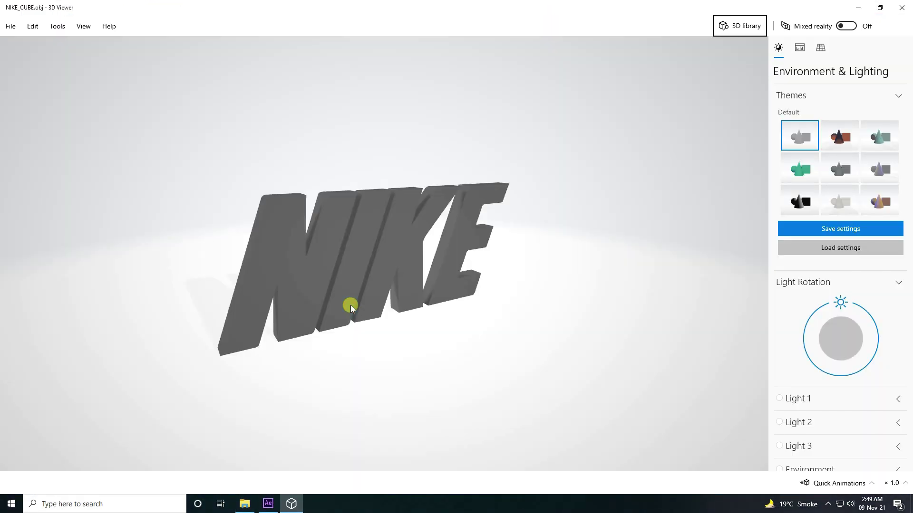
drag(350, 305, 312, 308)
scroll(357, 279, up, 5)
scroll(357, 278, down, 3)
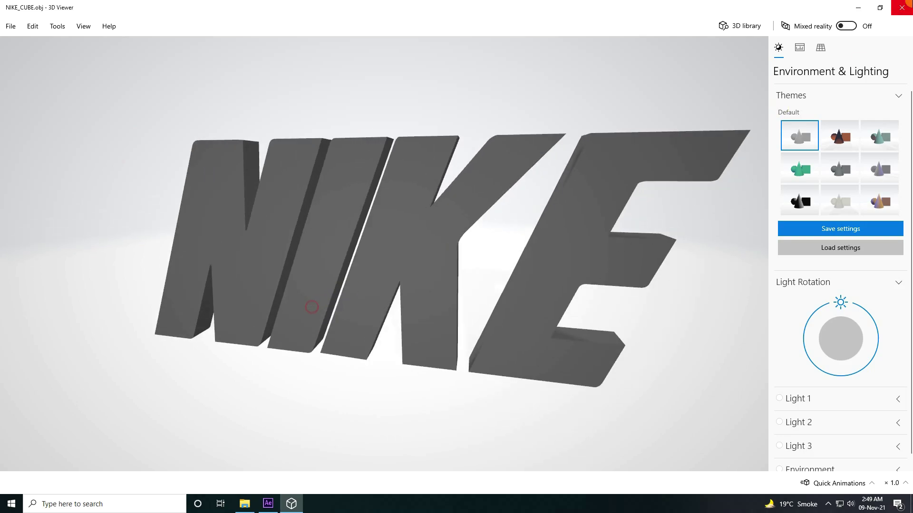
click(909, 3)
Step: Check the file type of NIKE_CUBE in its file properties
right_click(174, 136)
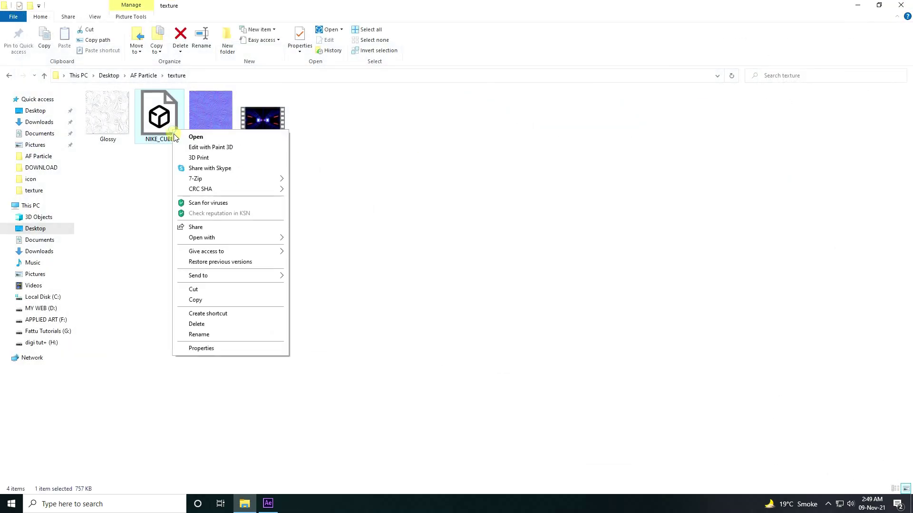
click(202, 348)
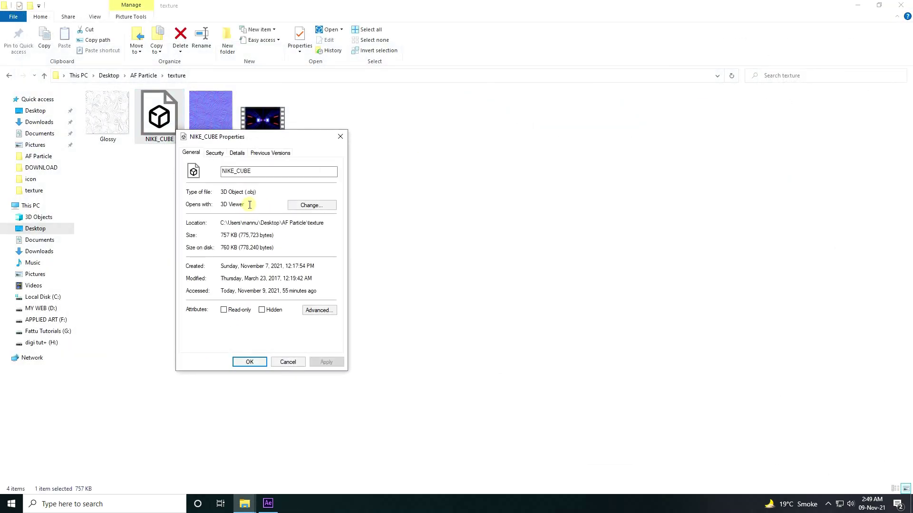
key(Escape)
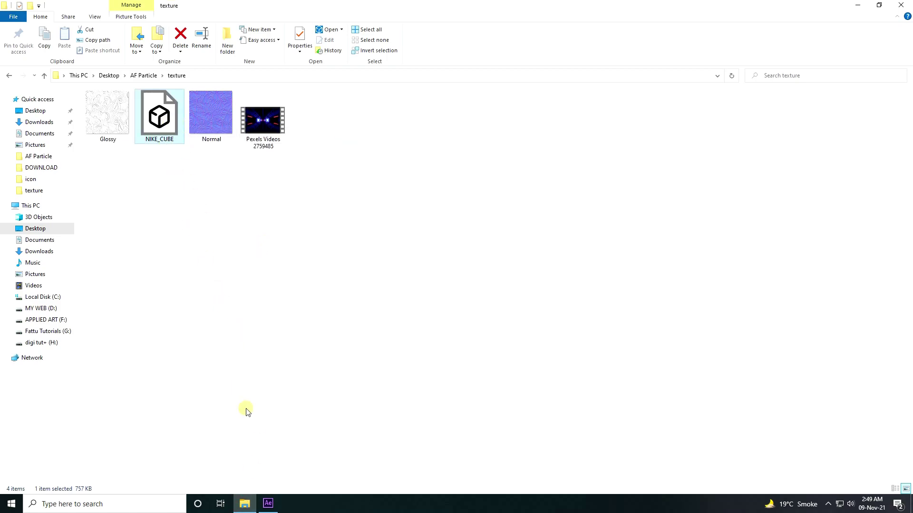
Step: Return to Element's Scene Setup, import the NIKE_CUBE 3D object from the texture folder and inspect it at an angle
click(268, 503)
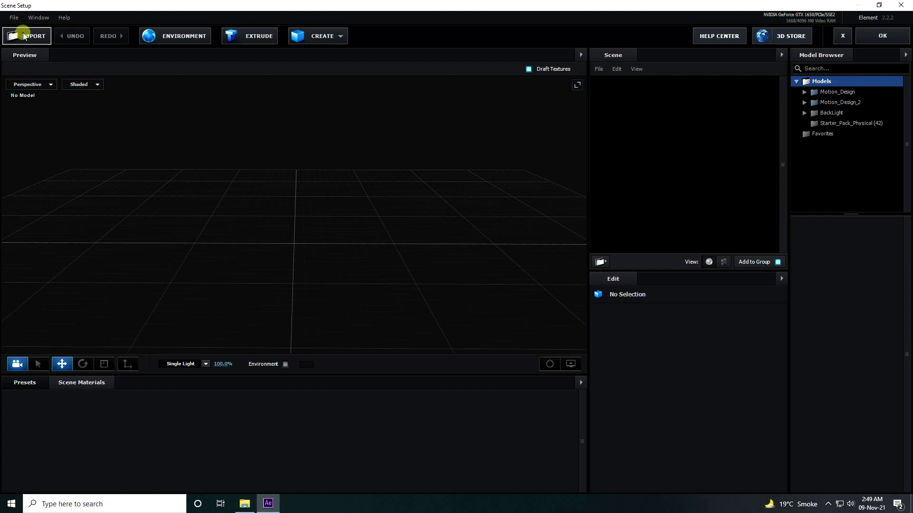
click(504, 289)
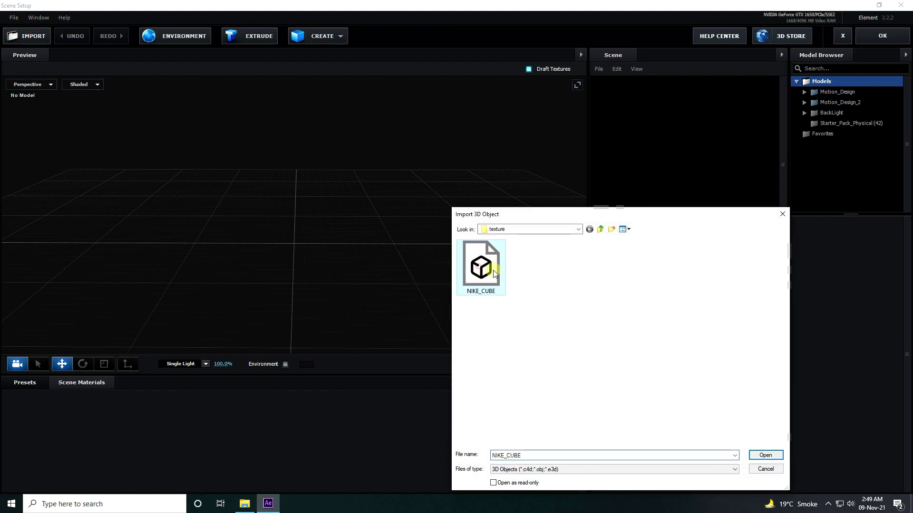
click(766, 456)
click(517, 342)
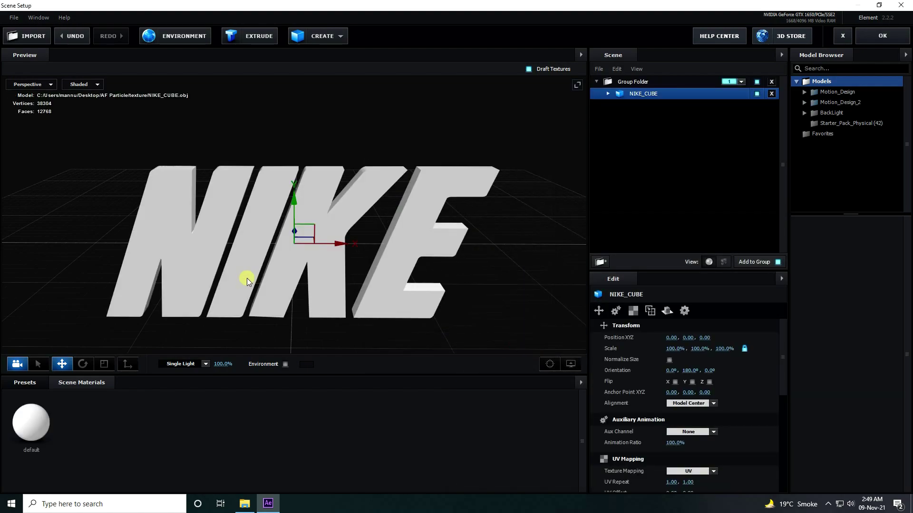
drag(246, 278, 339, 250)
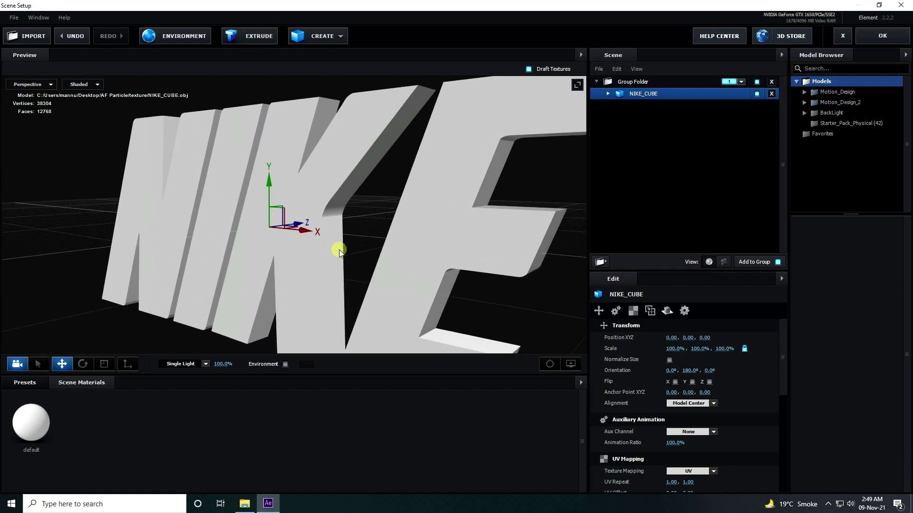
Step: Apply the Gold material from the Physical presets to the NIKE_CUBE model and show the scene materials
click(25, 383)
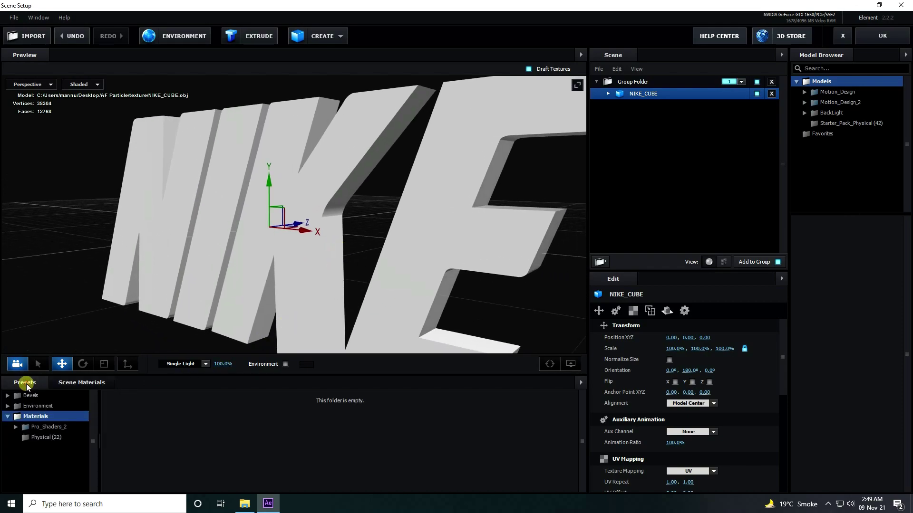
click(50, 437)
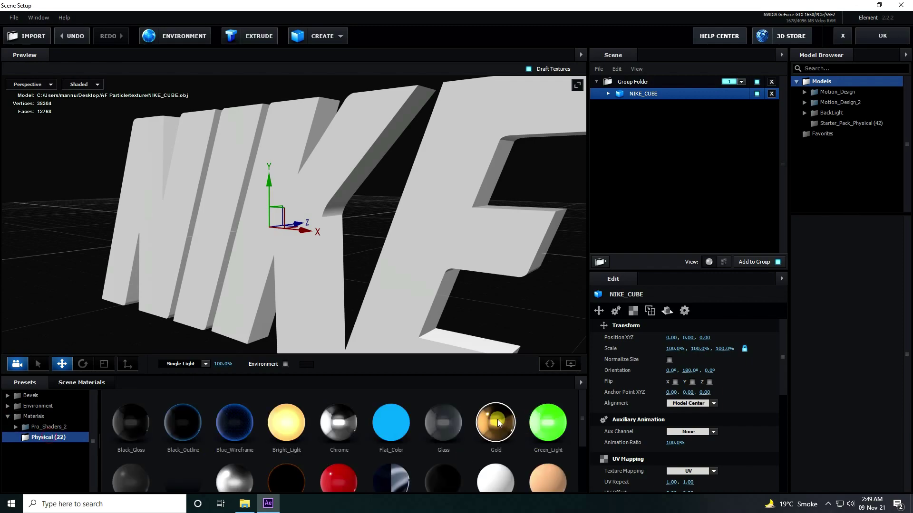
drag(496, 434, 651, 94)
click(80, 383)
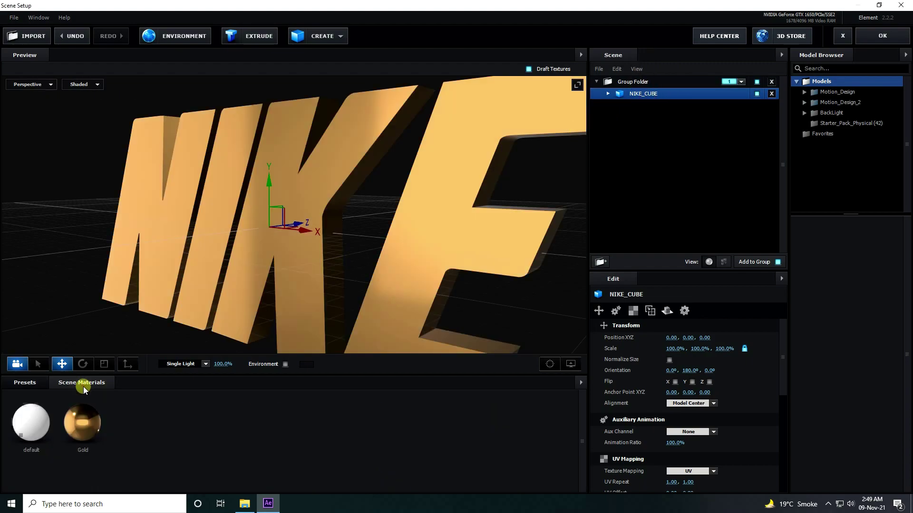
Step: Switch to File Explorer and look over the Glossy and Normal texture images in the texture folder
click(244, 503)
click(211, 117)
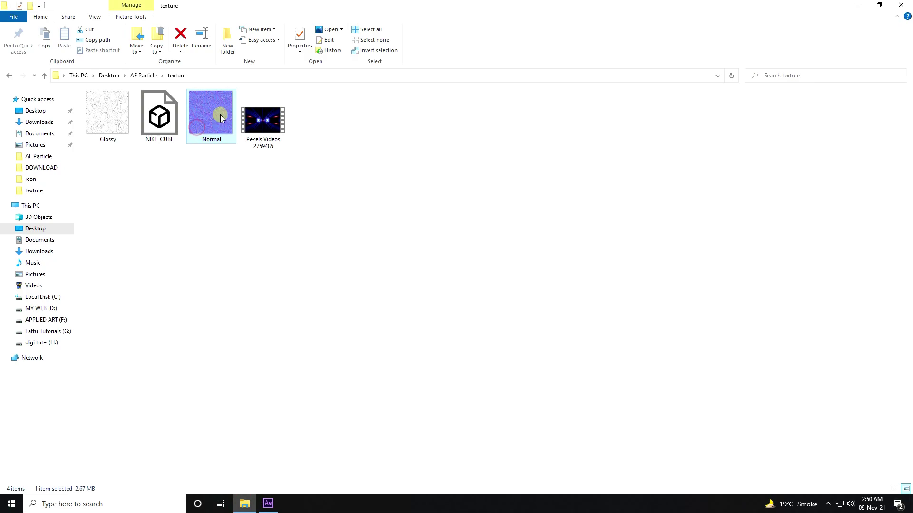
click(106, 121)
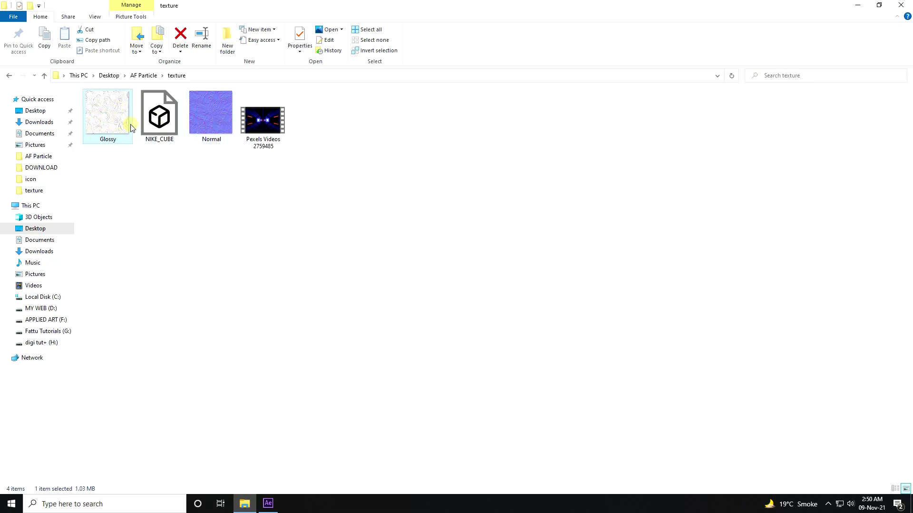
click(211, 124)
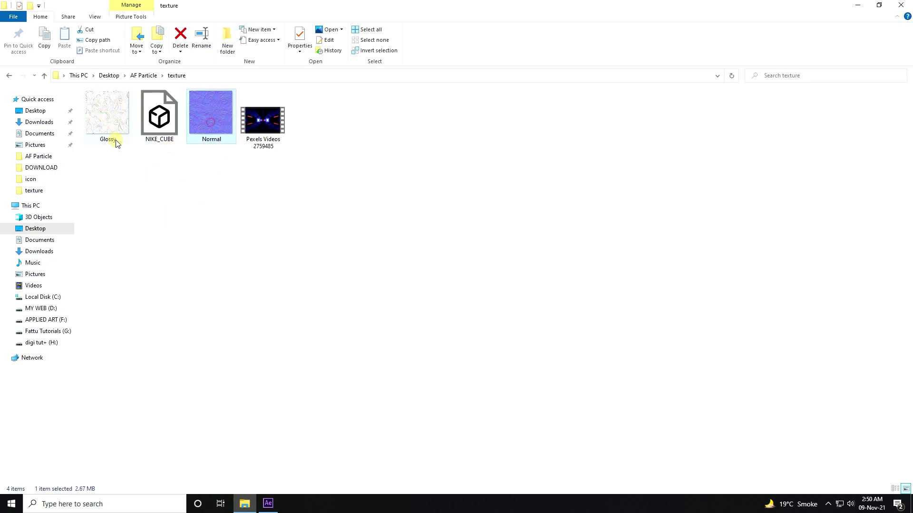
click(159, 138)
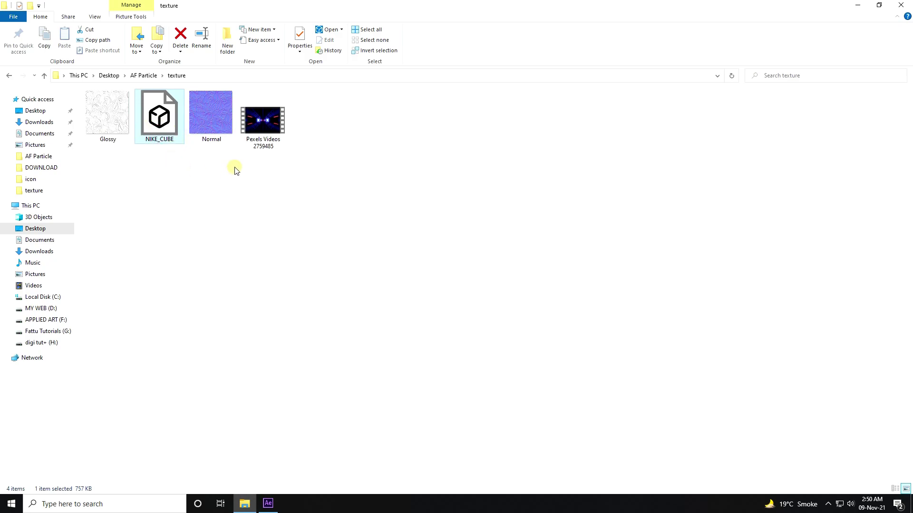
click(205, 118)
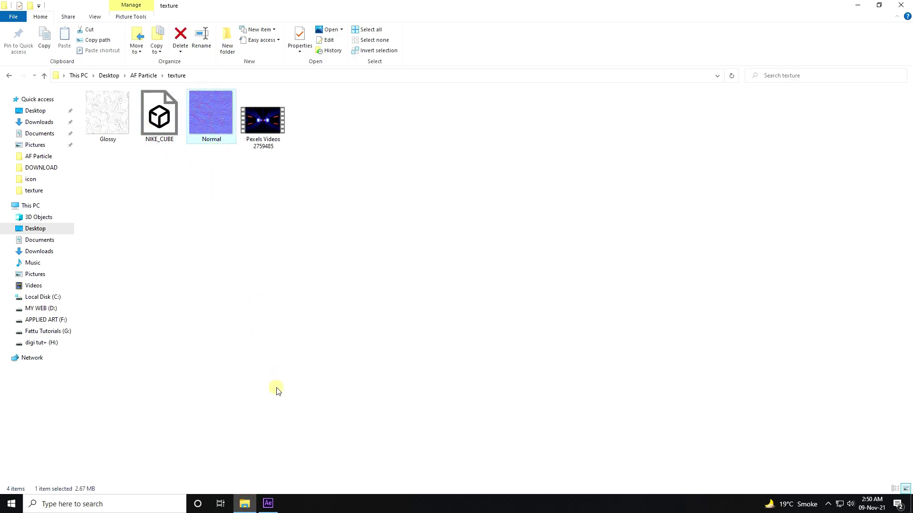
Step: Return to Scene Setup and assign the Normal image to the Gold material's Normal Bump texture on NIKE_CUBE
click(267, 503)
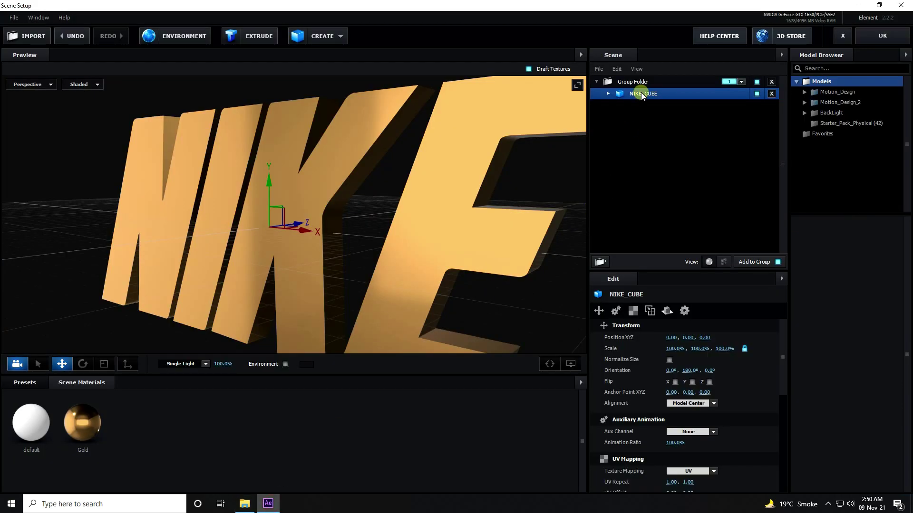
click(658, 107)
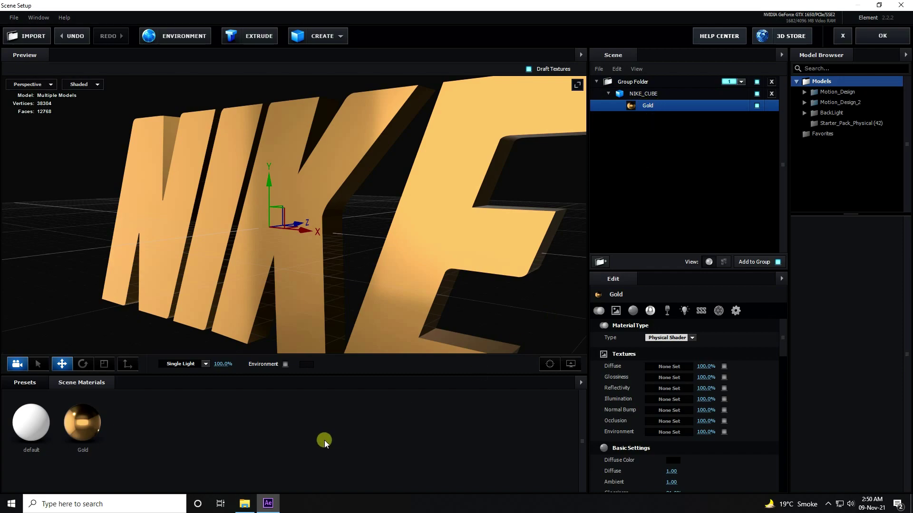
click(245, 503)
drag(226, 125, 430, 404)
drag(667, 406, 668, 410)
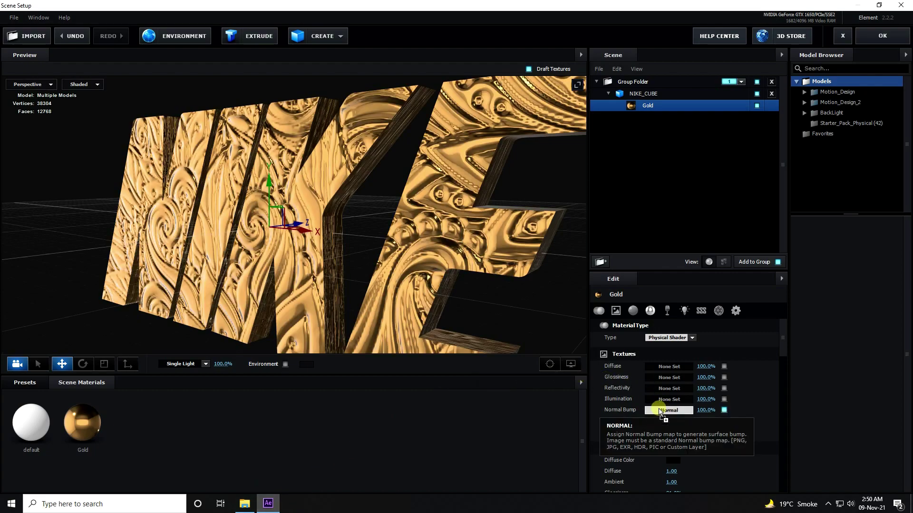
Step: Assign the Glossy image from the texture folder to the Gold material's Glossiness texture and inspect the surface up close
click(245, 503)
click(106, 126)
drag(107, 125, 661, 379)
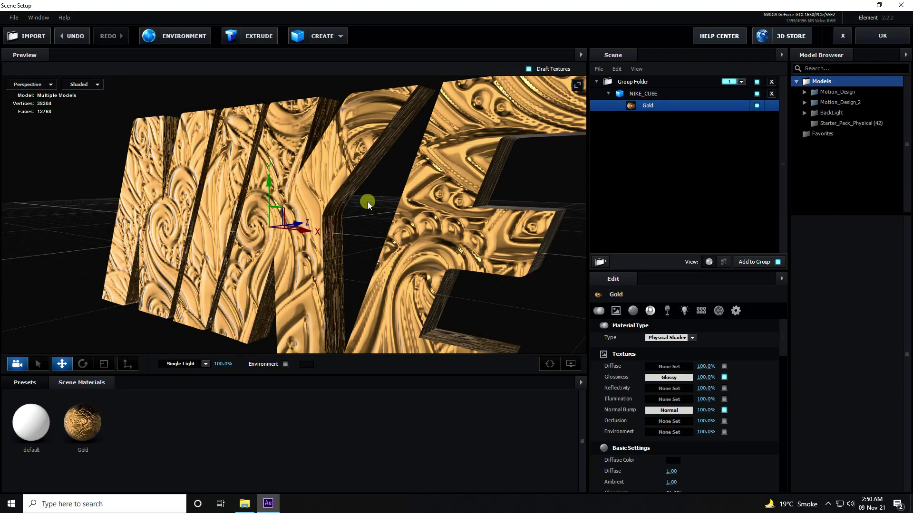
scroll(366, 201, up, 4)
mouse_move(334, 227)
mouse_down()
mouse_move(283, 222)
mouse_move(372, 228)
mouse_move(368, 221)
mouse_move(310, 238)
mouse_move(324, 238)
mouse_up()
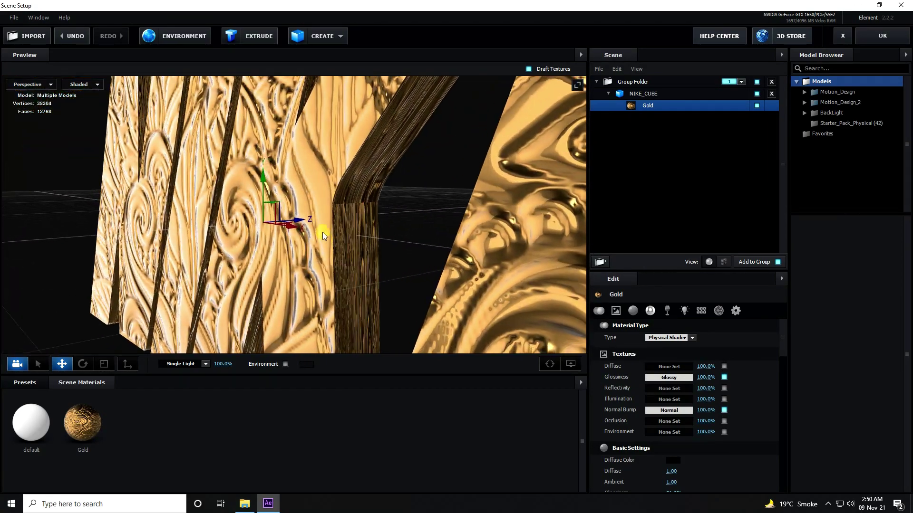
Step: Set NIKE_CUBE's texture mapping to Box (Preserve Aspect) with a UV Repeat of 10.00, 10.00
click(645, 94)
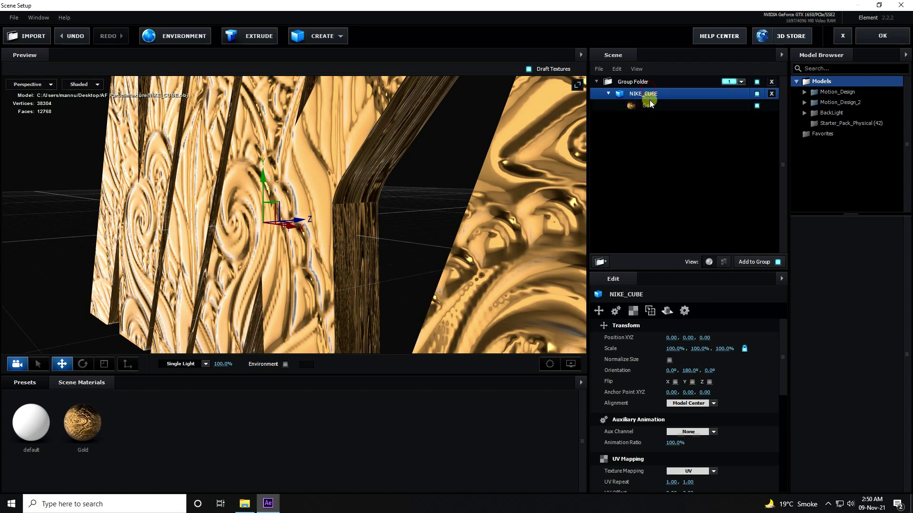
click(633, 311)
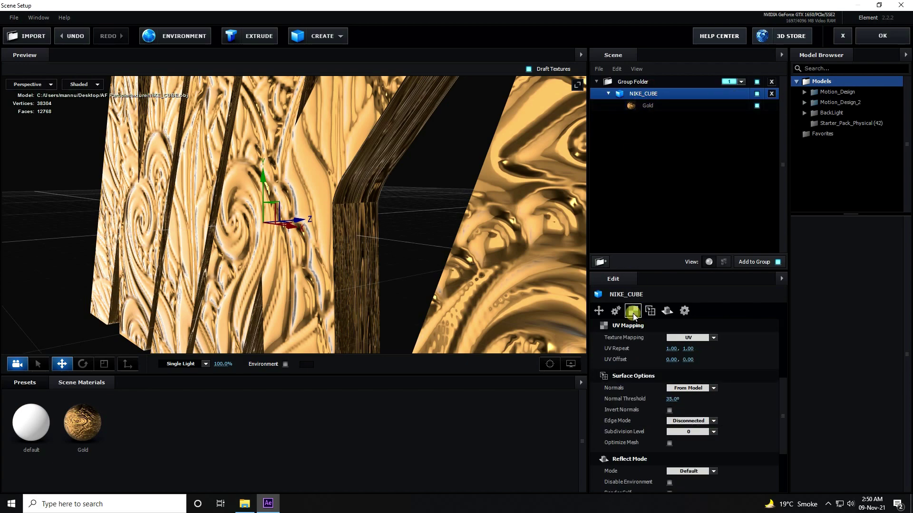
click(685, 337)
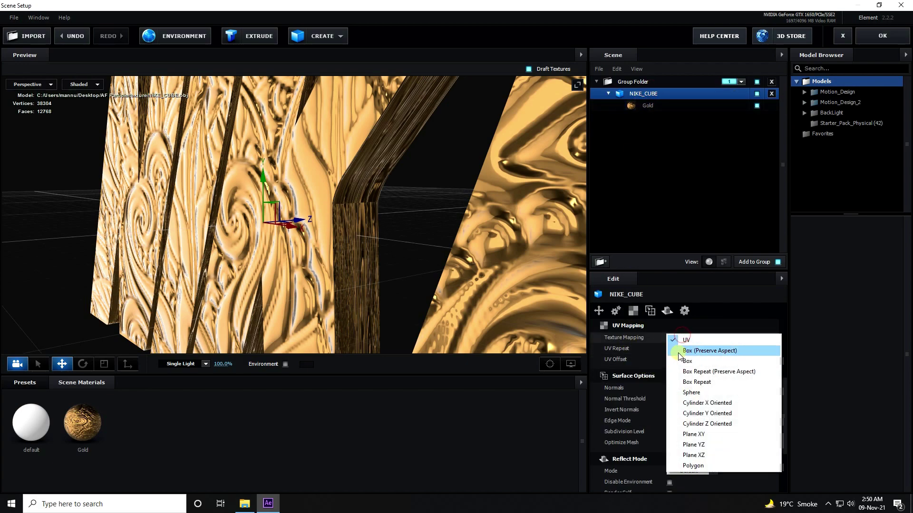
click(720, 353)
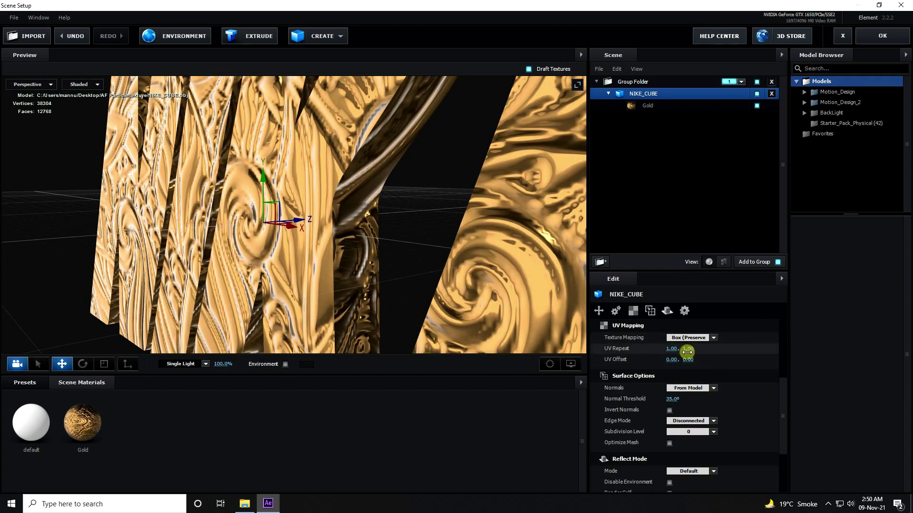
text(10)
key(Tab)
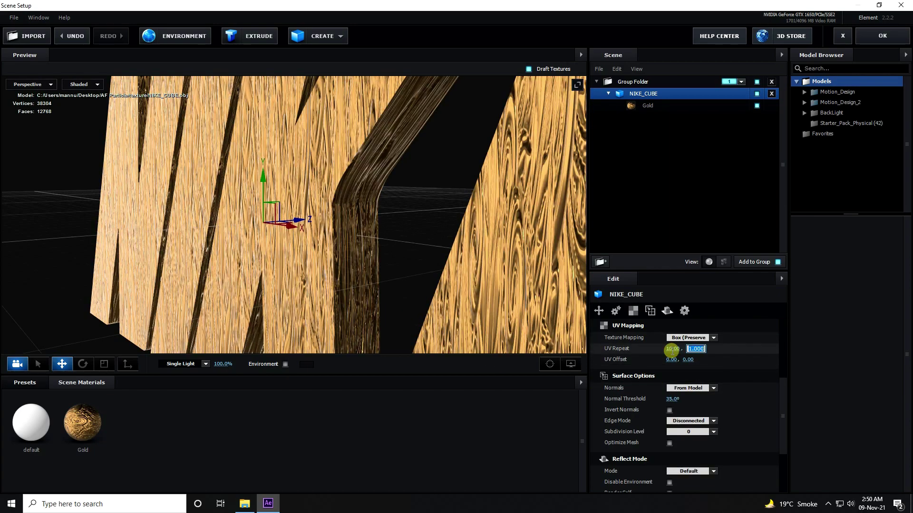
key(Return)
drag(427, 214, 390, 273)
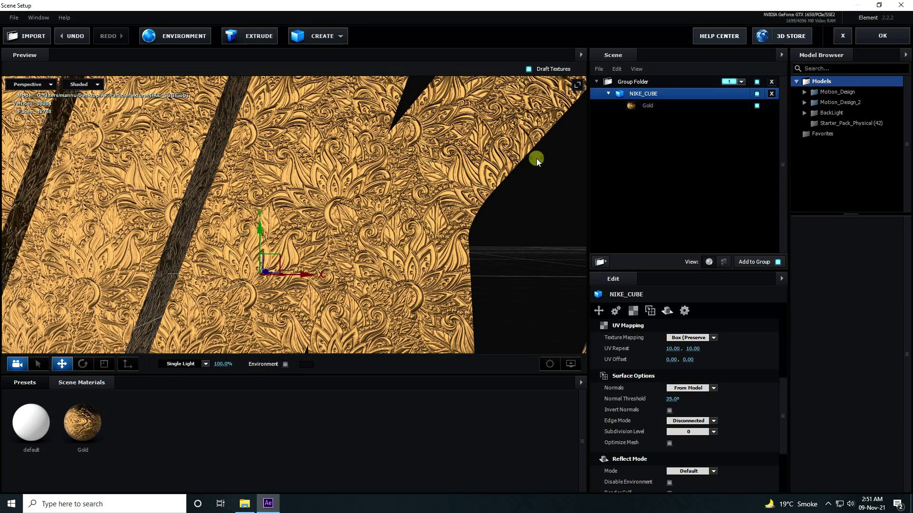
Step: Move NIKE_CUBE out of the Group Folder and delete the empty folder
click(608, 93)
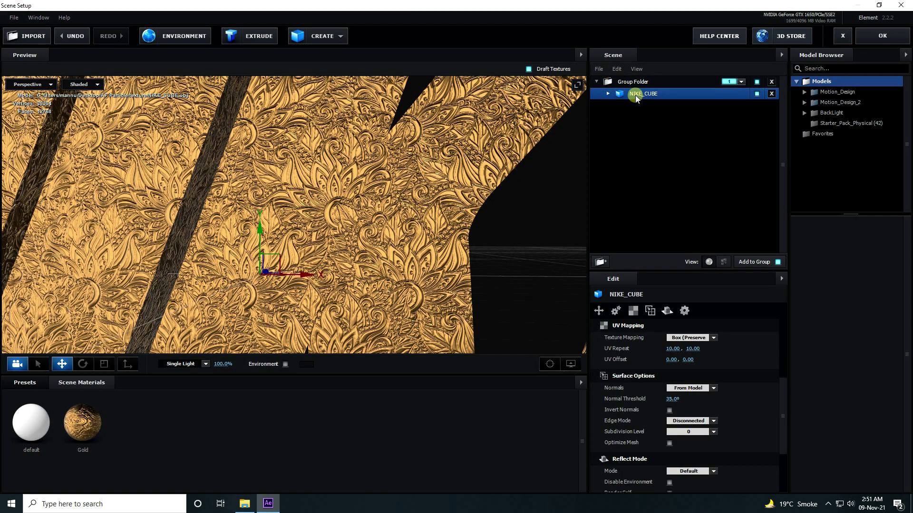
double_click(635, 94)
click(481, 269)
drag(642, 96, 636, 172)
click(612, 81)
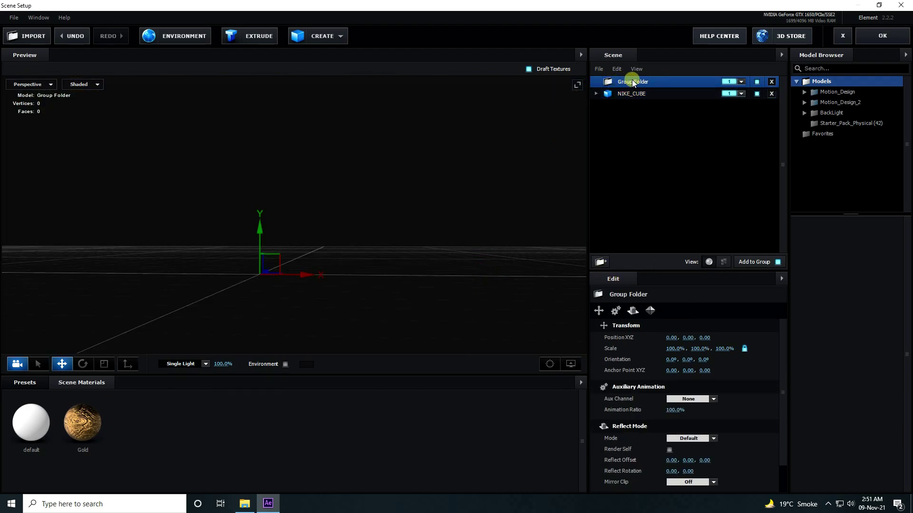
key(Delete)
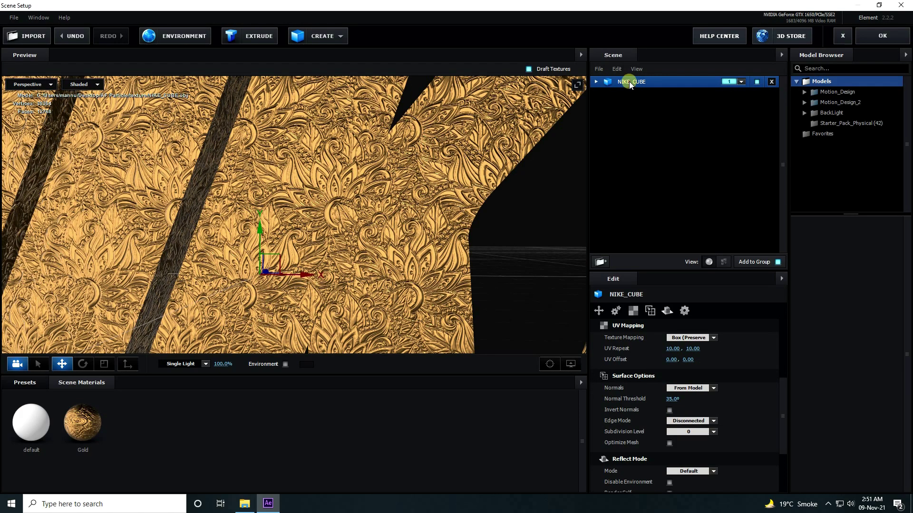
Step: Duplicate the NIKE_CUBE model and expand the second copy in the scene list to show its material
drag(435, 235, 527, 166)
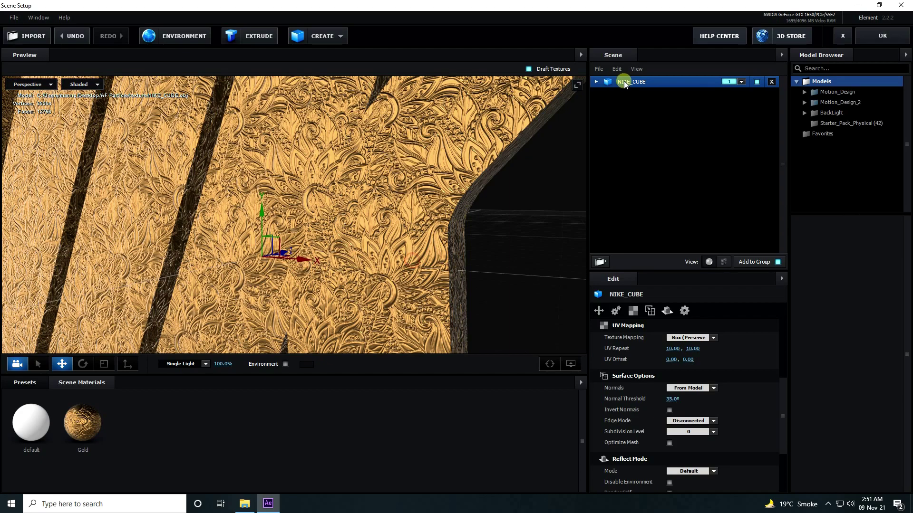
key(ctrl+d)
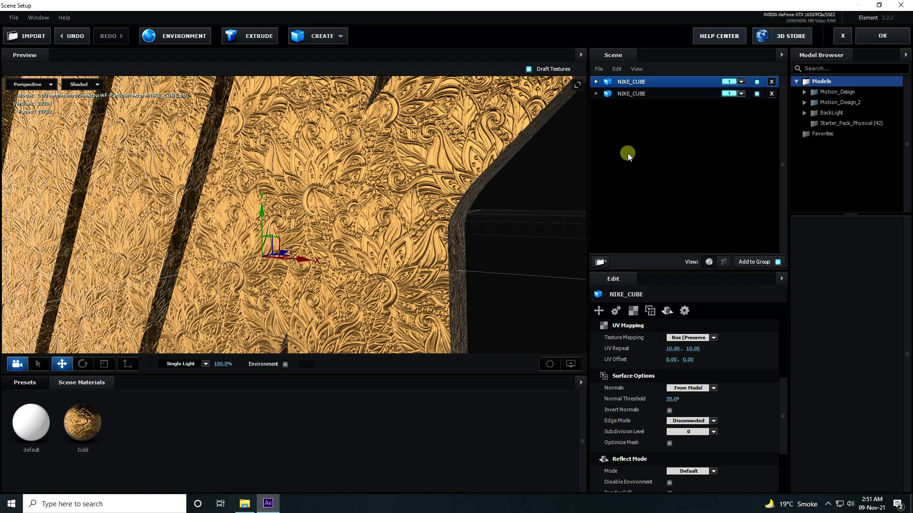
click(637, 97)
click(596, 93)
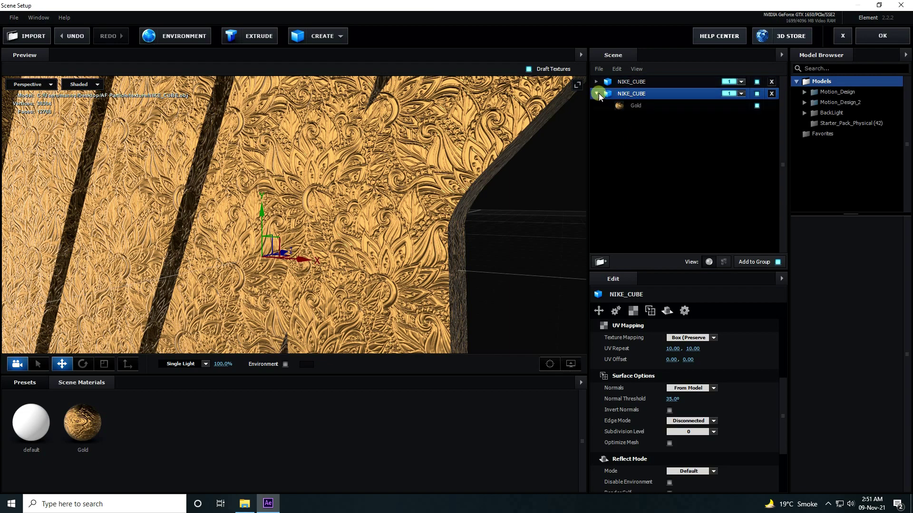
Step: Remove the unused default material from the scene materials and create a new material
right_click(138, 437)
click(164, 453)
right_click(142, 433)
click(175, 439)
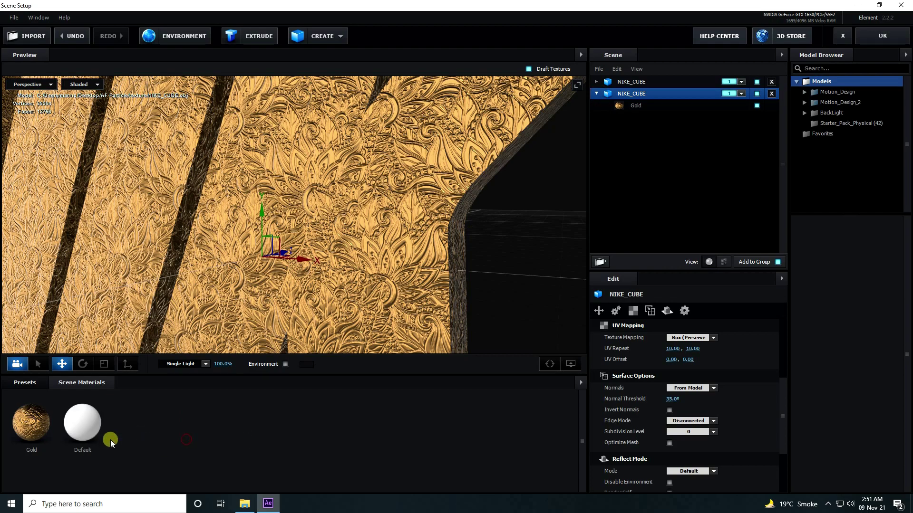
Step: Use Custom Layer 1 (Pexels Videos 2759485.mp4) as the new material's Diffuse texture with brightness at 50%
click(81, 422)
click(682, 369)
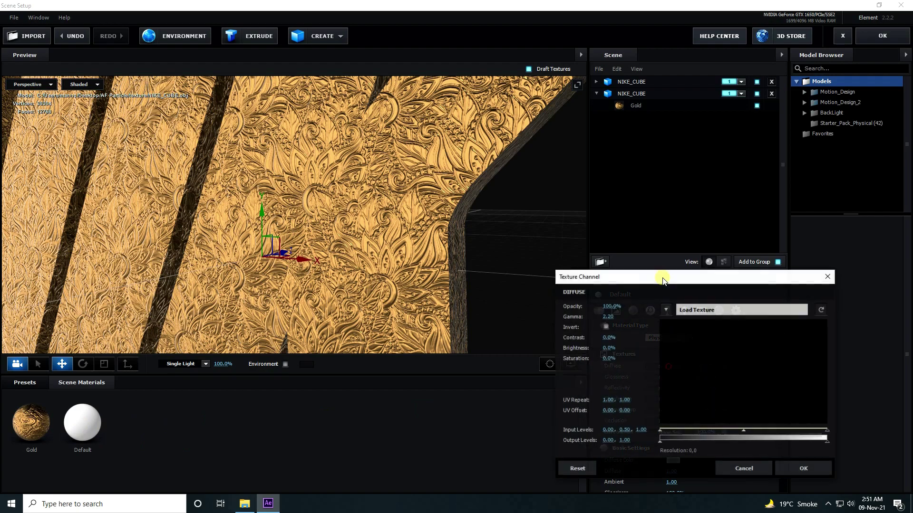
click(666, 309)
click(680, 323)
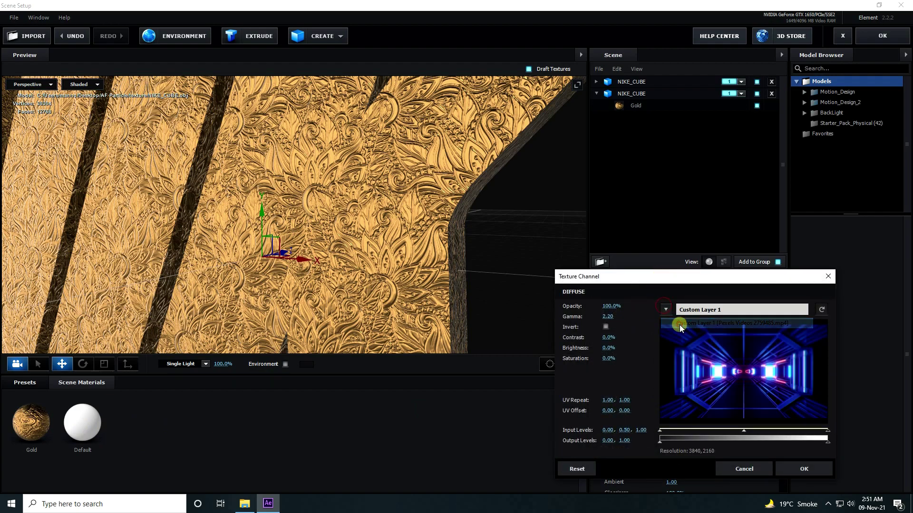
click(608, 348)
text(5)
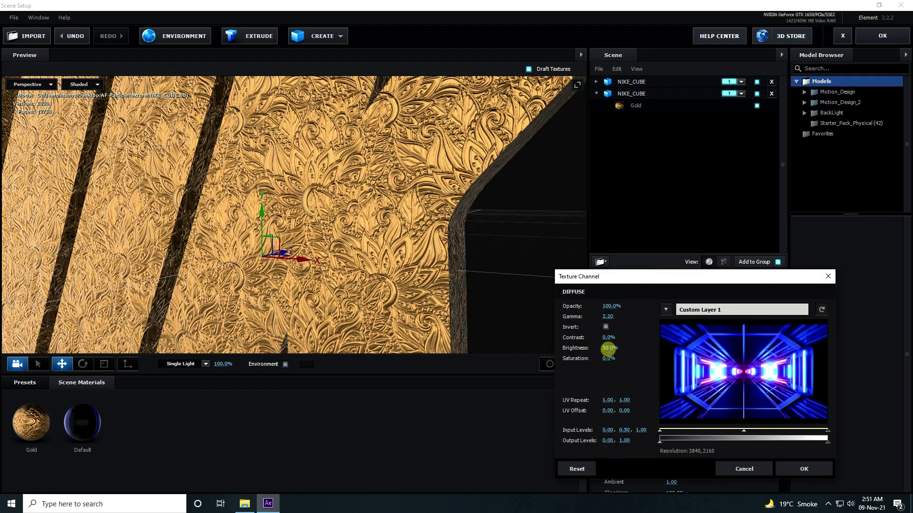
click(811, 471)
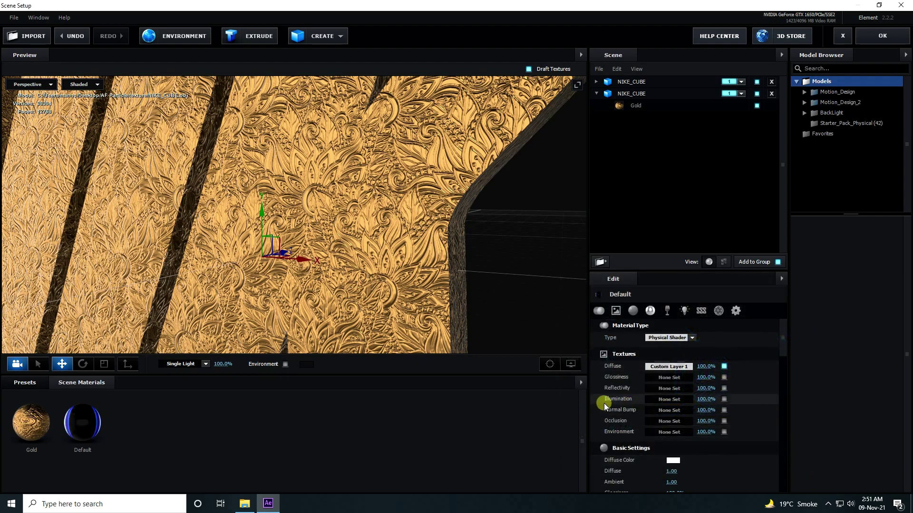
Step: Use Custom Layer 1 as the Default material's Illumination texture with brightness at 50%
click(673, 400)
click(666, 321)
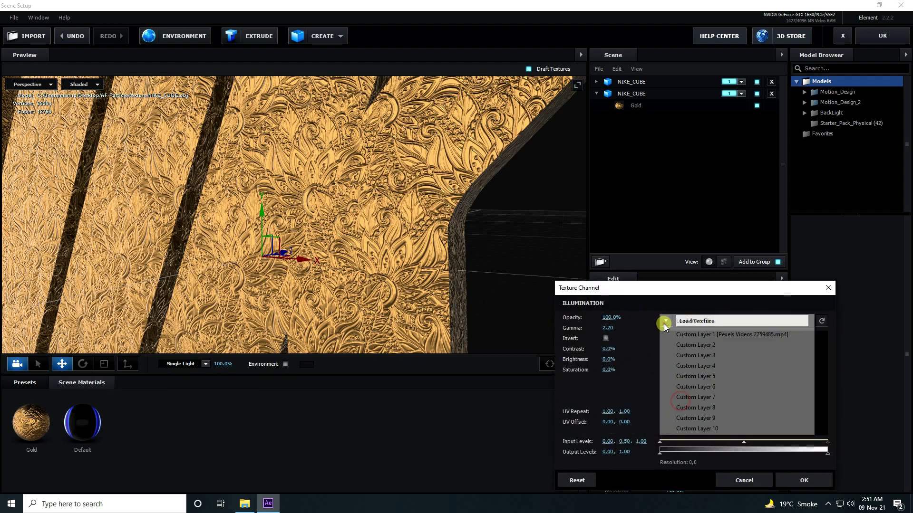
click(665, 337)
click(607, 360)
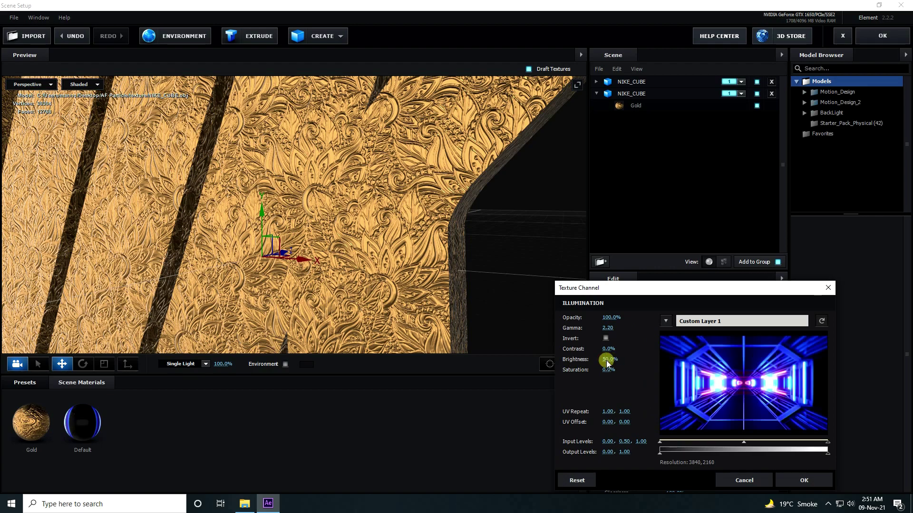
click(803, 480)
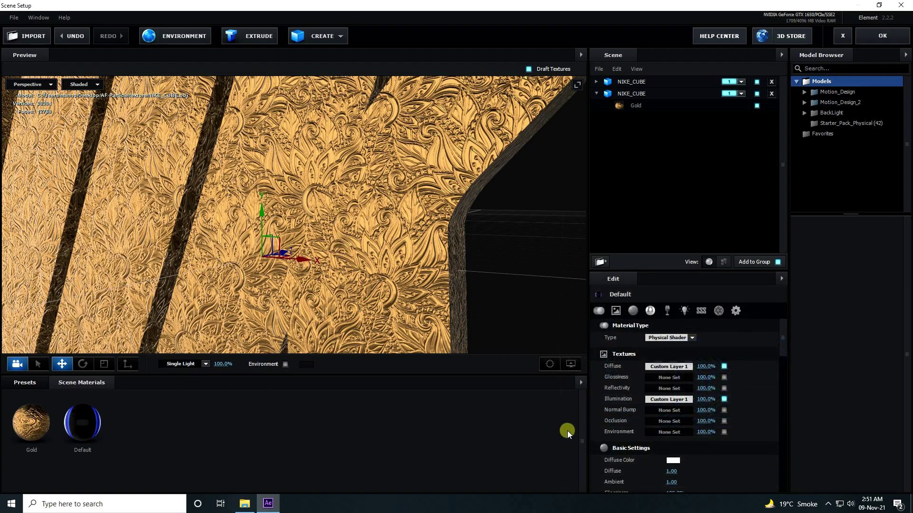
Step: Enable Use Diffuse Color in the Default material's Illumination settings and set the illumination intensity to 50%
scroll(686, 428, down, 3)
scroll(685, 429, down, 4)
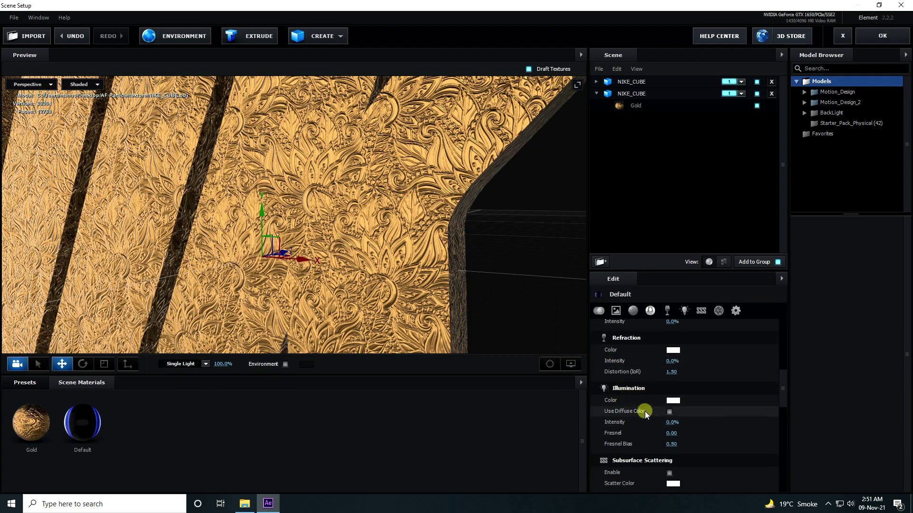
click(670, 412)
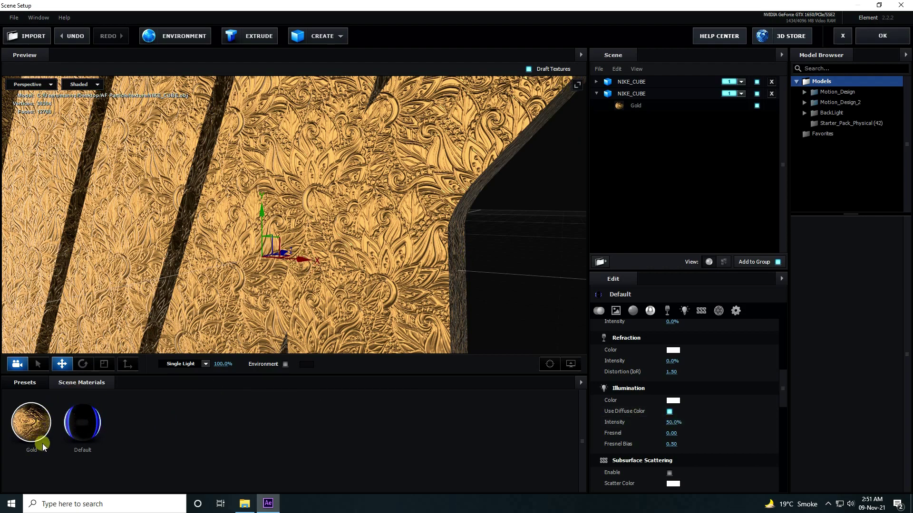
Step: Replace the Gold material on the second NIKE_CUBE with the Default video material and inspect the model
drag(80, 420, 645, 105)
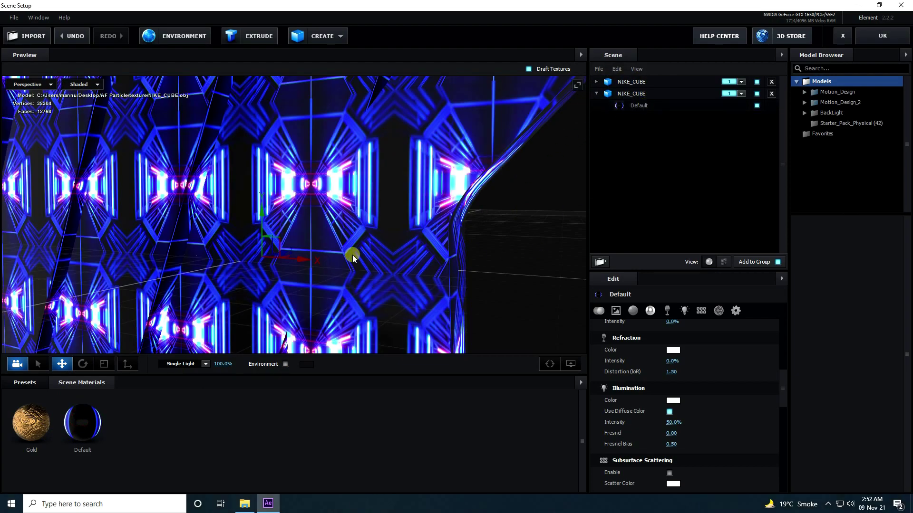
drag(352, 255, 307, 256)
scroll(307, 257, down, 5)
scroll(307, 256, up, 5)
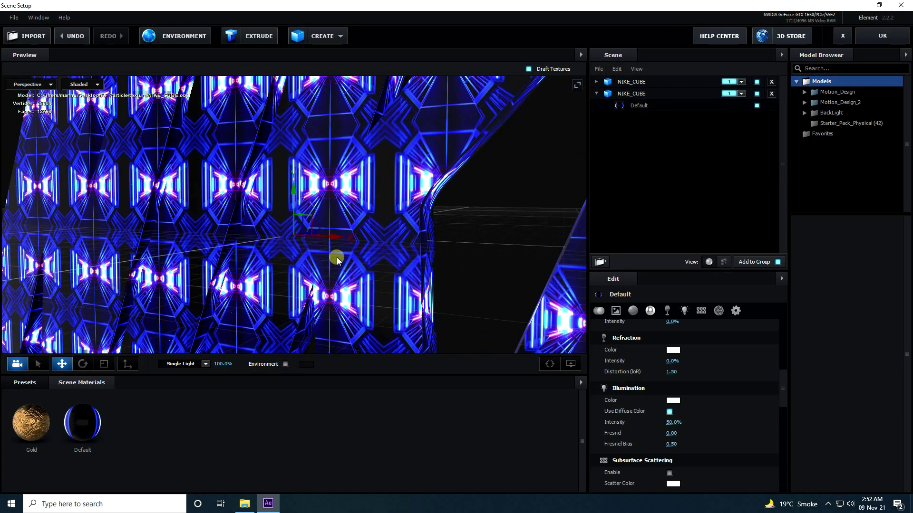
drag(381, 283, 353, 295)
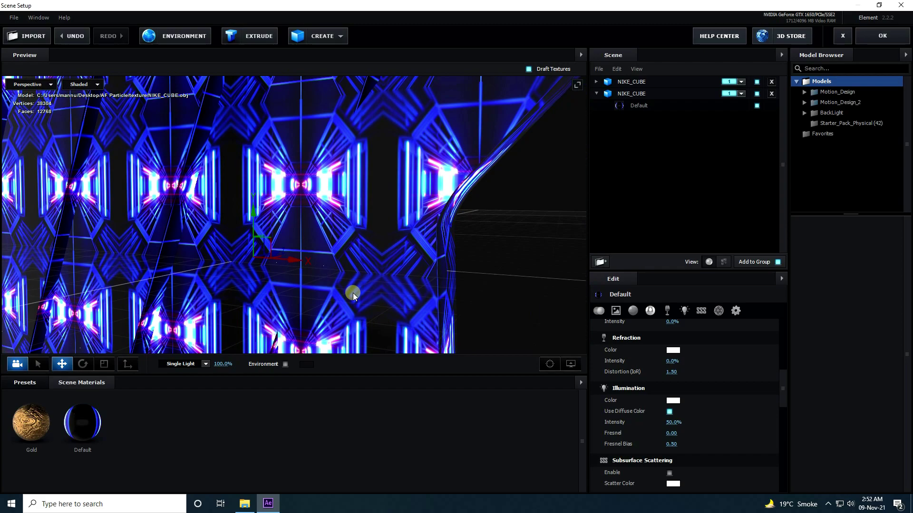
Step: Assign the second NIKE_CUBE to group 2 and check both the gold and the video-textured models in the preview
click(597, 93)
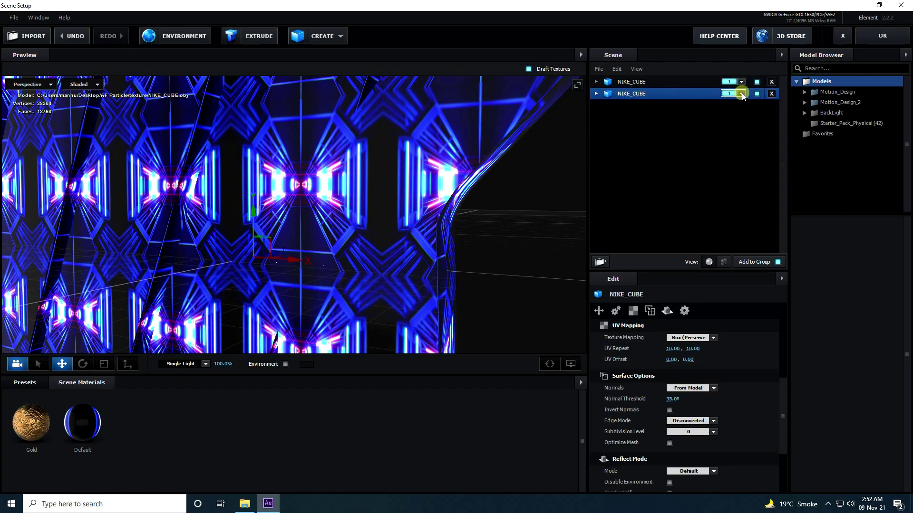
click(742, 93)
click(744, 108)
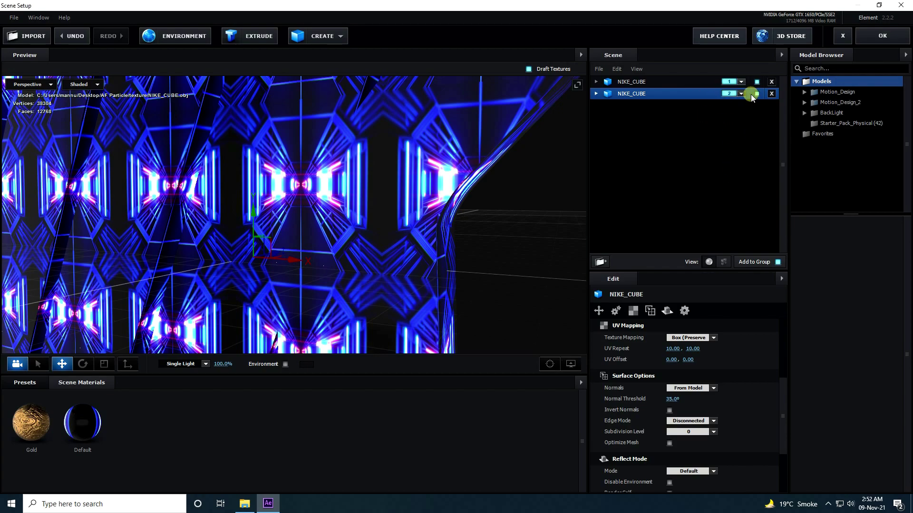
click(623, 81)
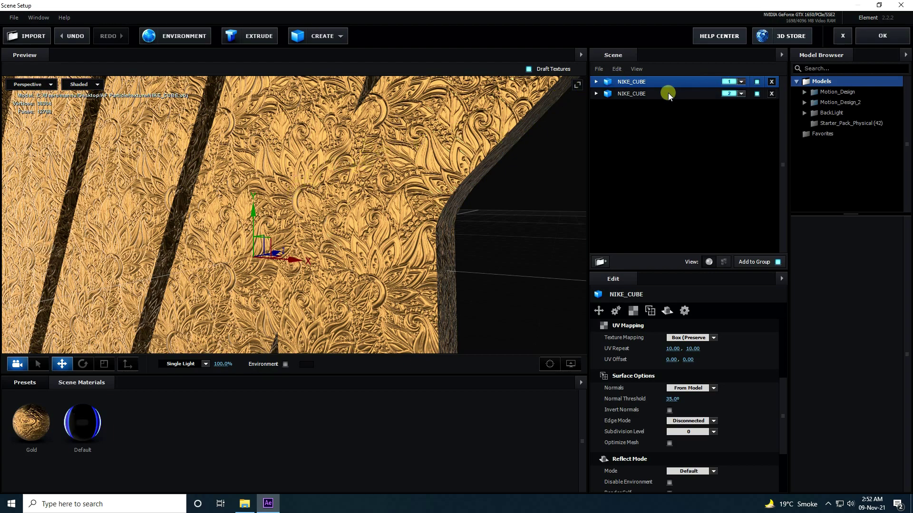
double_click(639, 94)
click(487, 270)
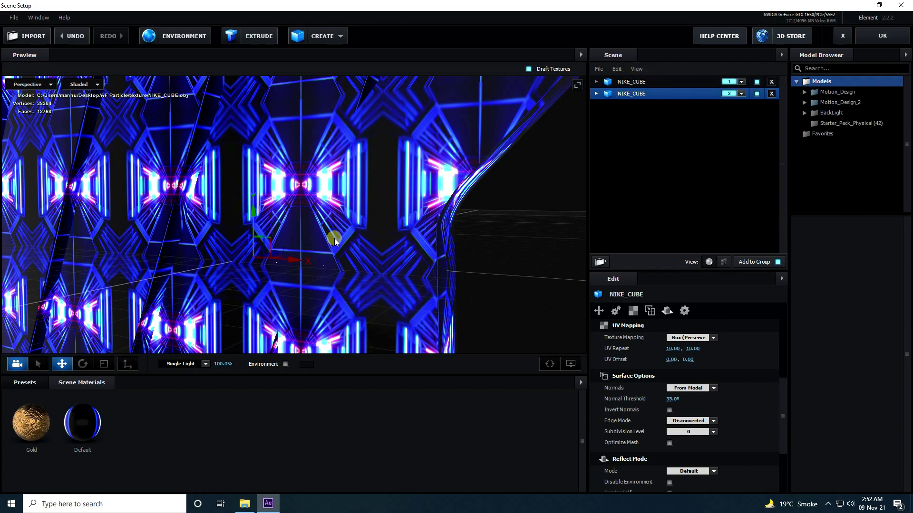
drag(292, 291, 343, 248)
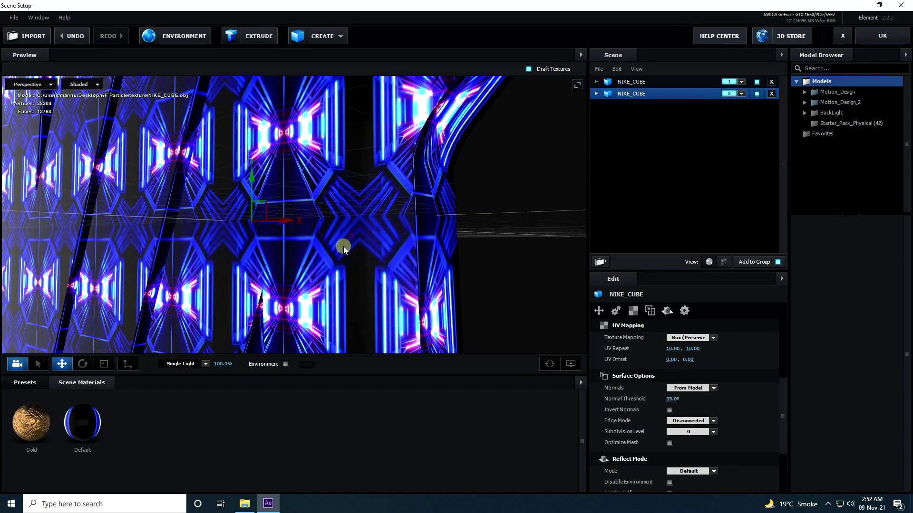
Step: Use BackLight_2K_13 from the BackLight_2K environment presets as the scene's environment map
click(26, 382)
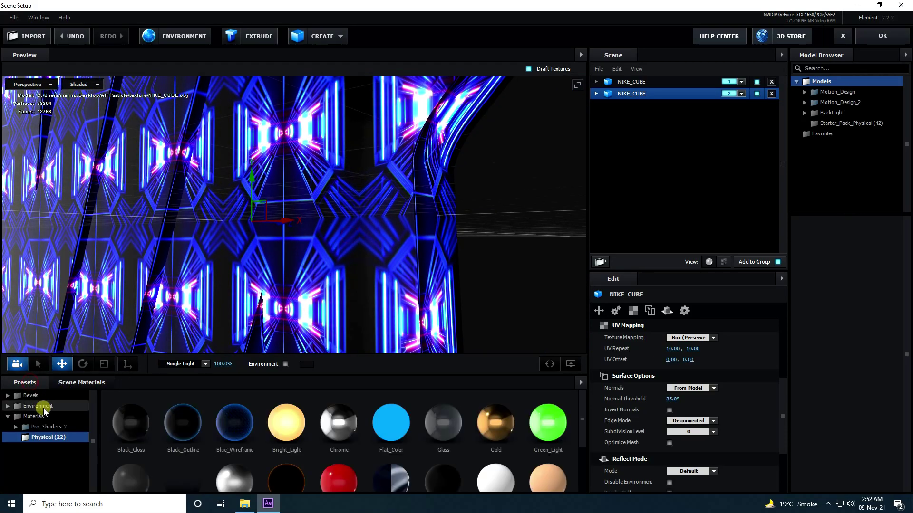
double_click(41, 407)
double_click(44, 415)
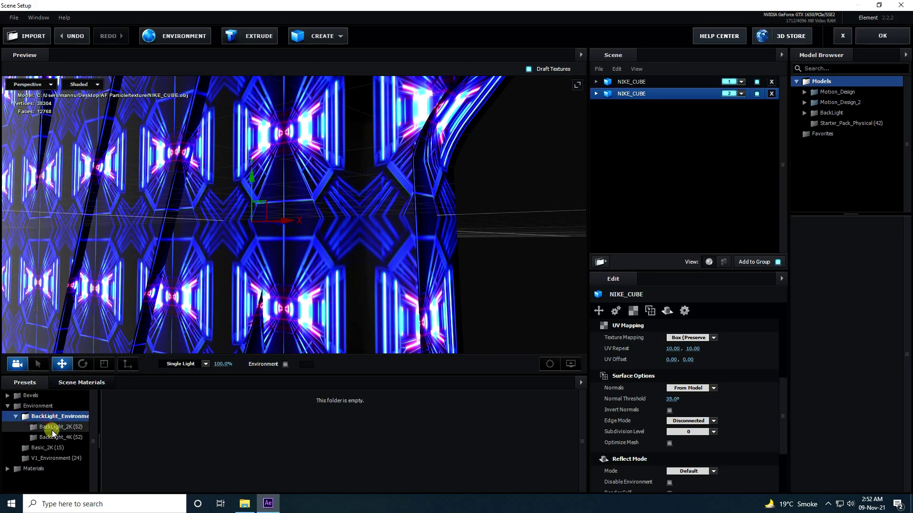
click(52, 427)
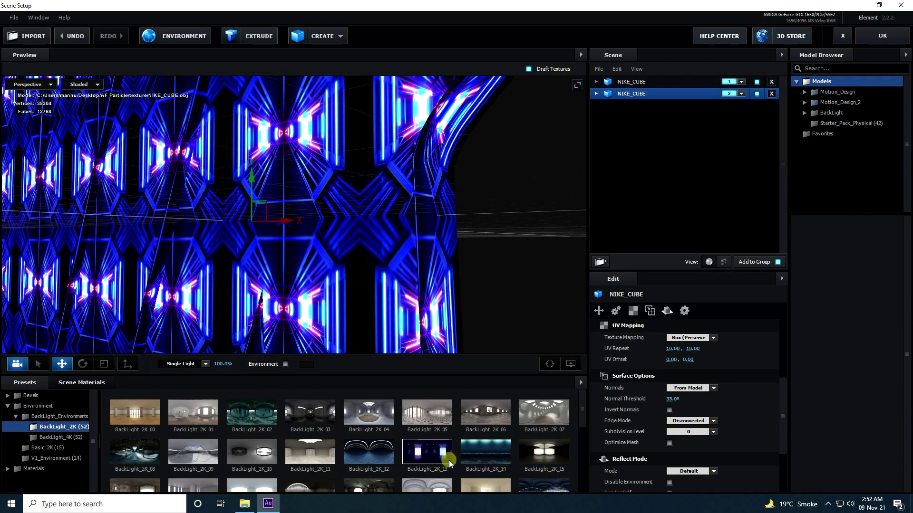
click(181, 42)
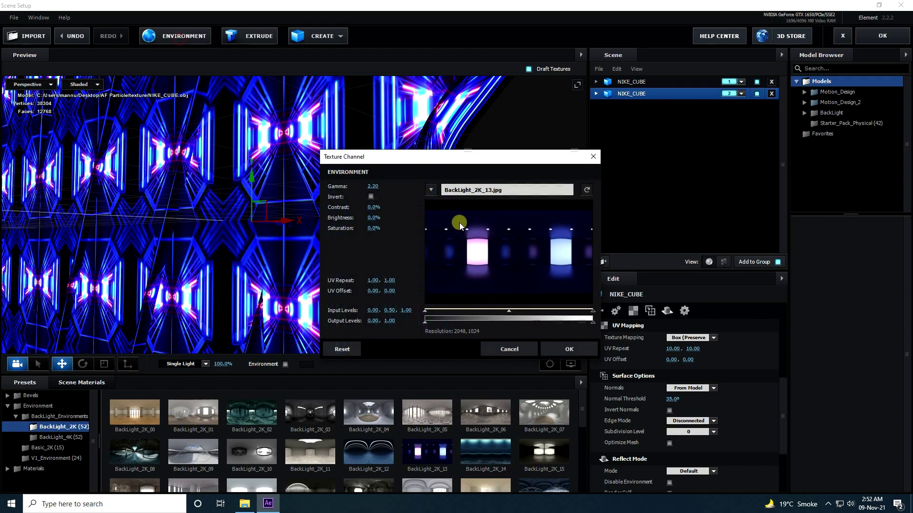
click(524, 350)
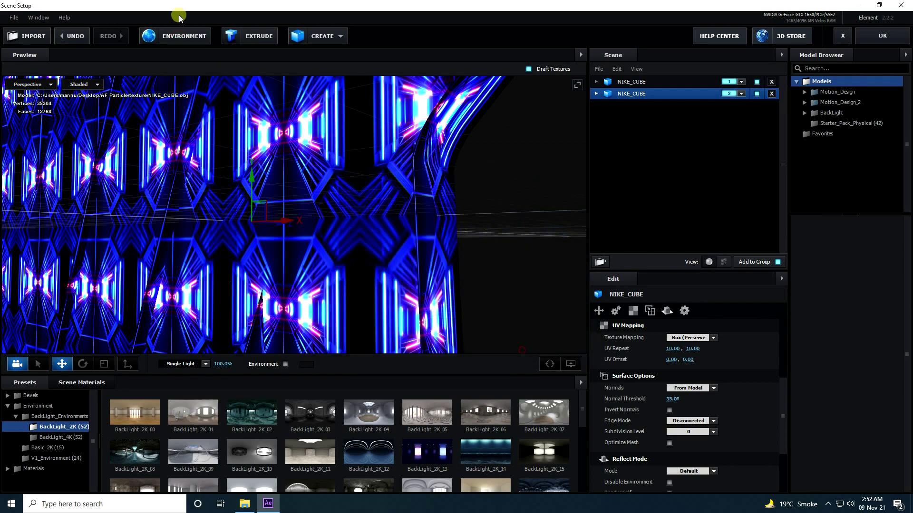
Step: Set the environment texture's brightness to 50% and its saturation to -100%
click(177, 37)
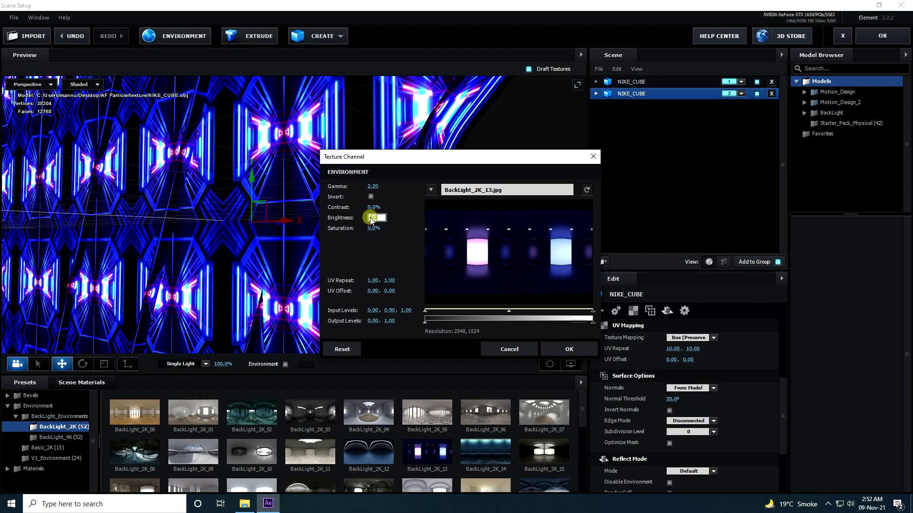
key(Return)
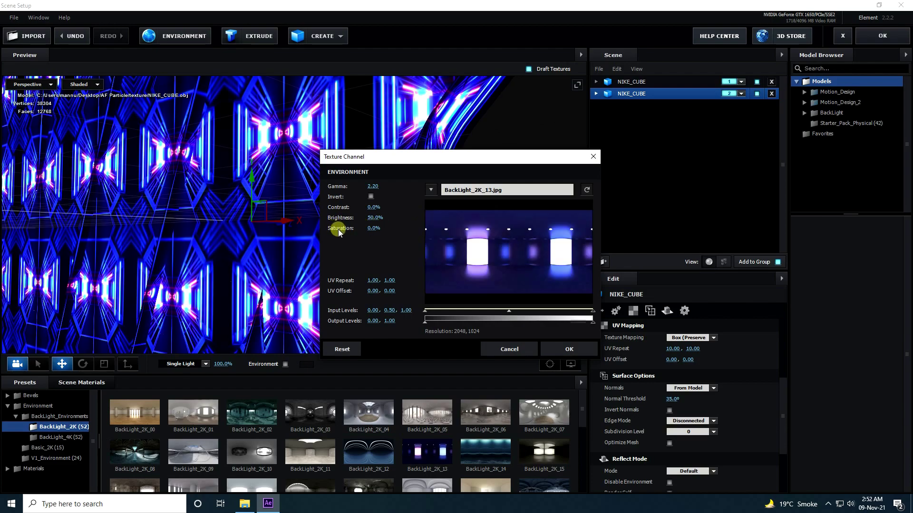
drag(374, 228, 186, 297)
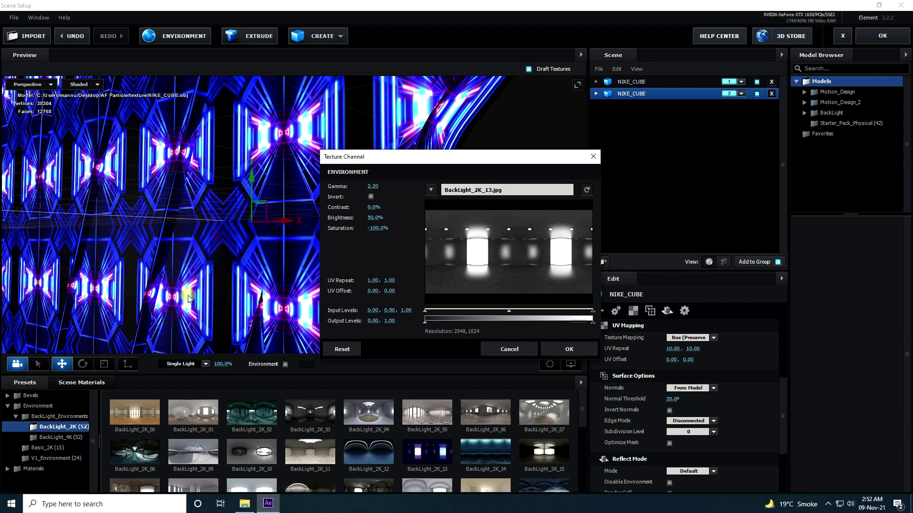
click(570, 350)
Step: Check both NIKE_CUBE models under the Cinema preview lighting and apply the scene setup
click(204, 364)
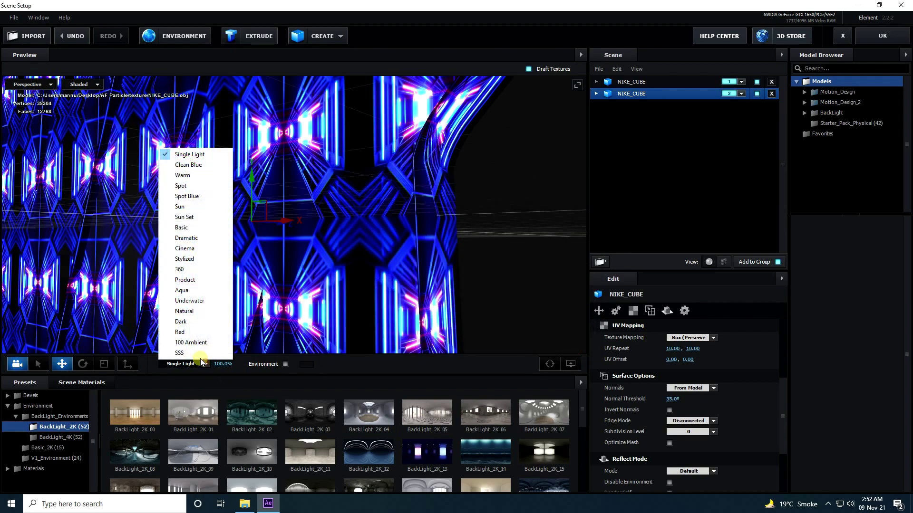
click(193, 248)
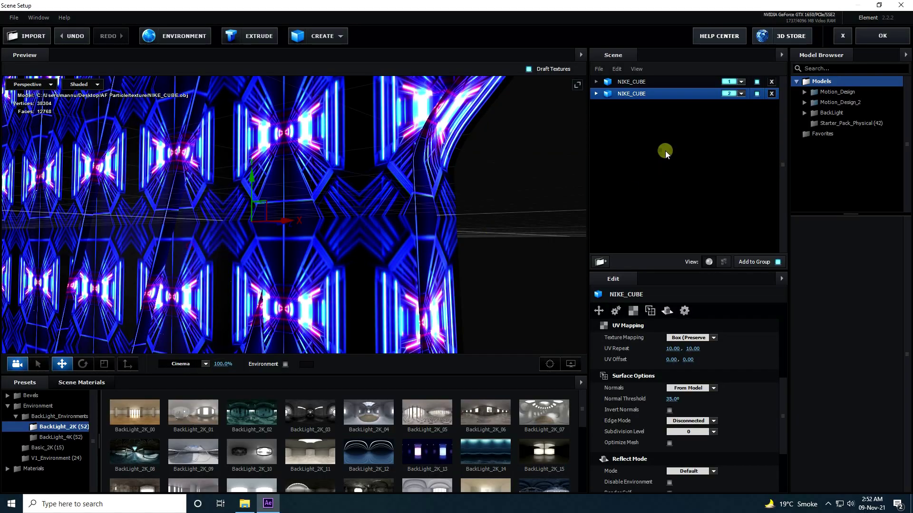
click(620, 81)
drag(214, 263, 358, 267)
scroll(331, 260, down, 3)
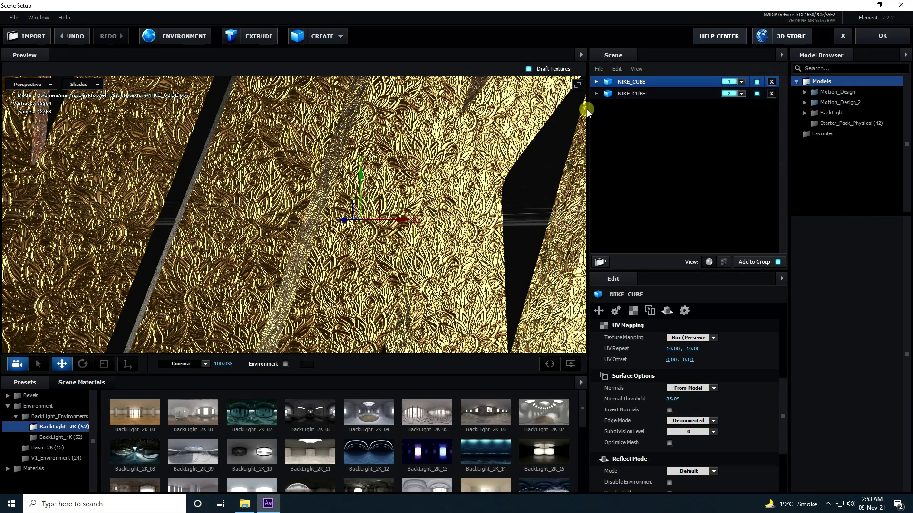
click(630, 93)
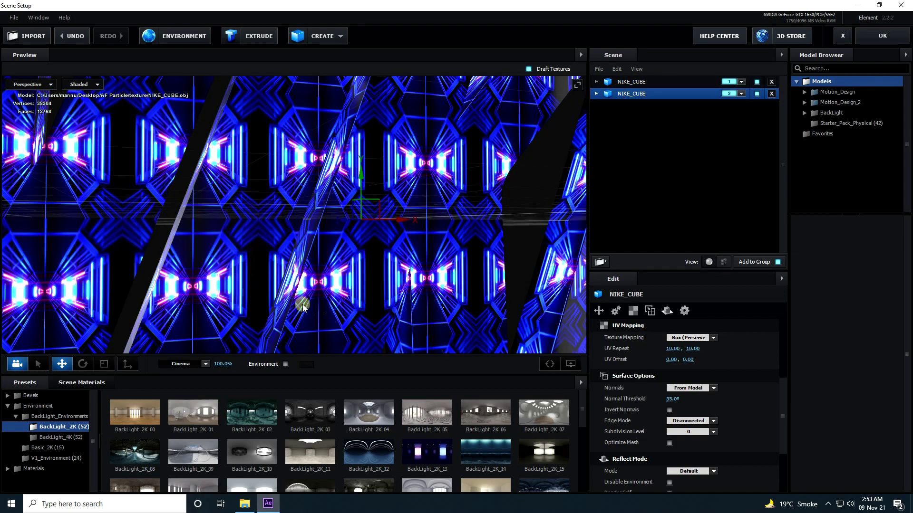
click(882, 36)
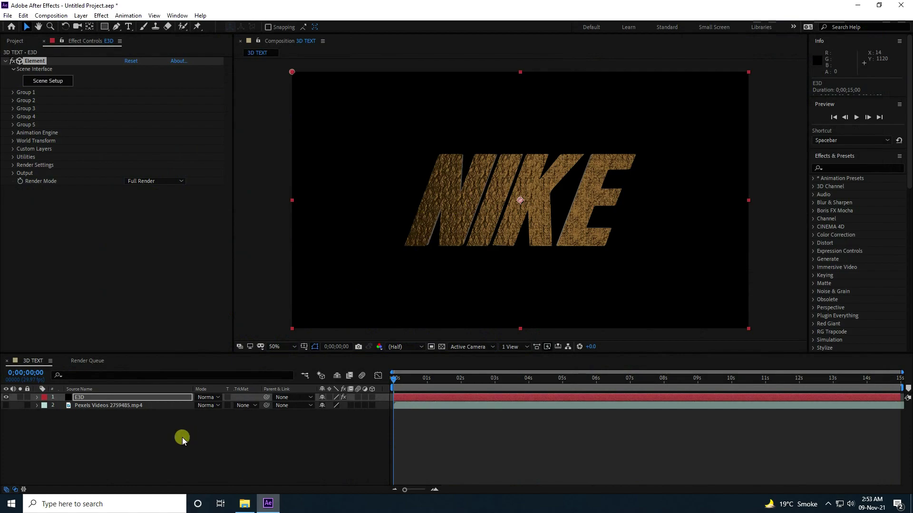
Step: Add a two-node camera with the 35mm preset to the 3D TEXT composition
right_click(128, 443)
mouse_move(159, 342)
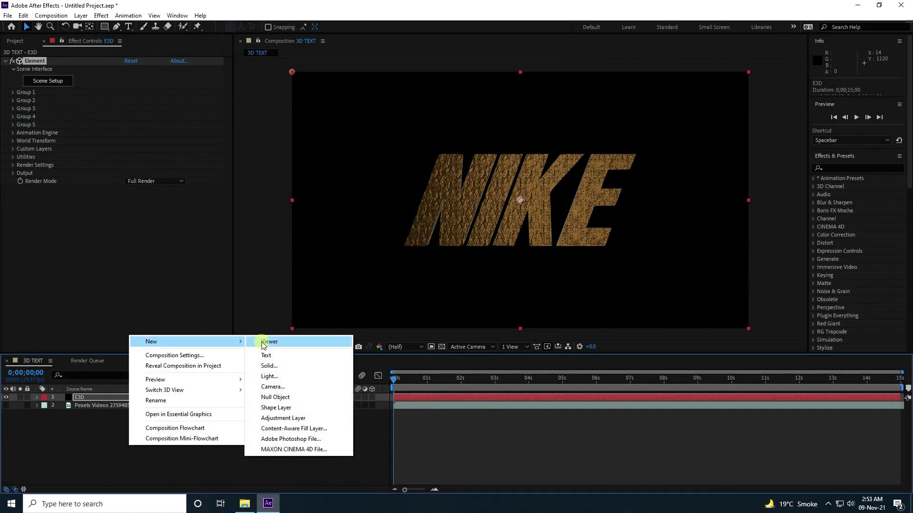
click(275, 387)
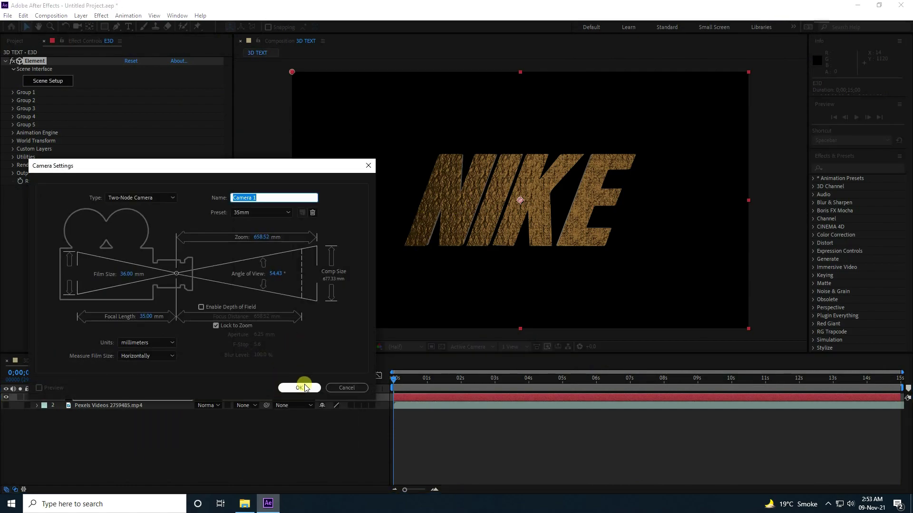
click(300, 388)
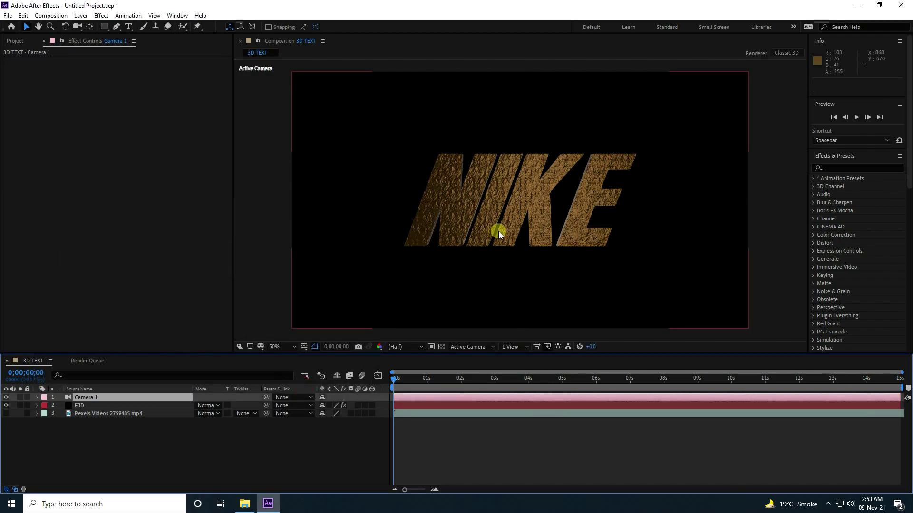
Step: Move the camera in close to the NIKE text and orbit it to an angled view of the letters
drag(511, 235, 544, 165)
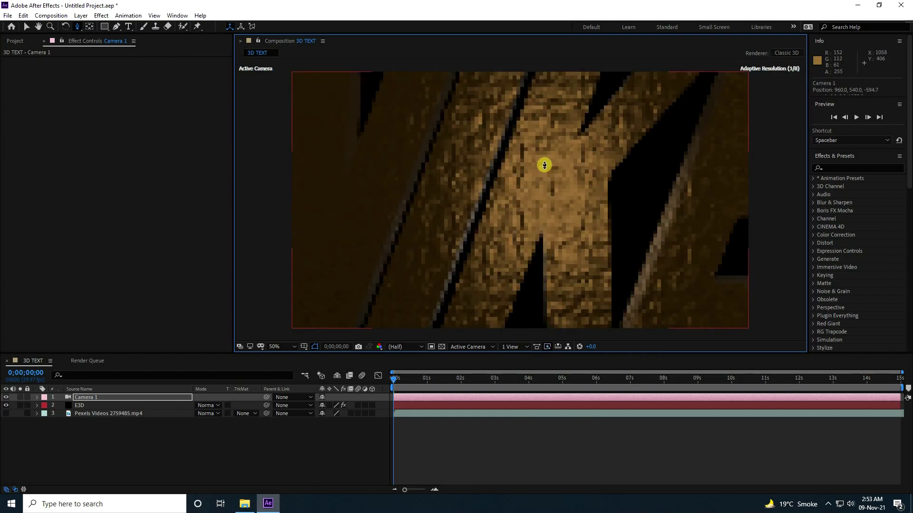
drag(544, 203, 507, 220)
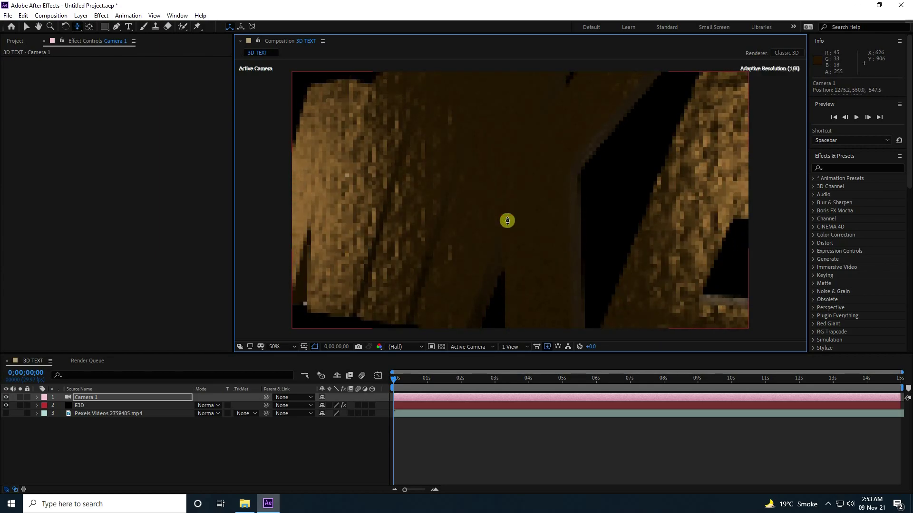
click(127, 456)
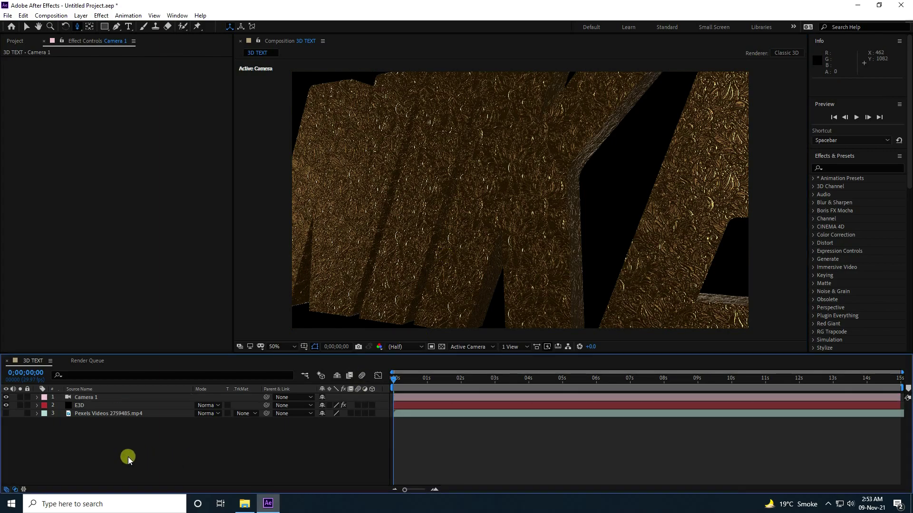
Step: Increase the Physical Environment exposure in the E3D layer's Element render settings
double_click(80, 406)
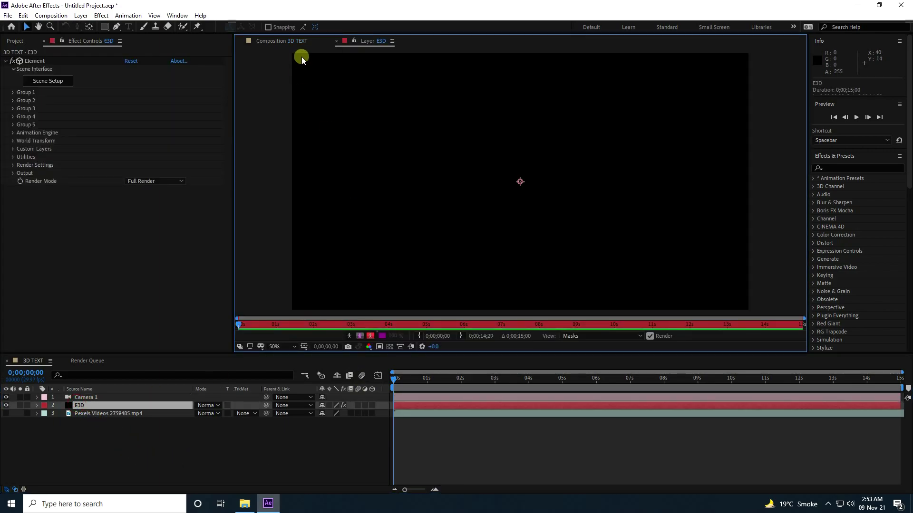
click(336, 41)
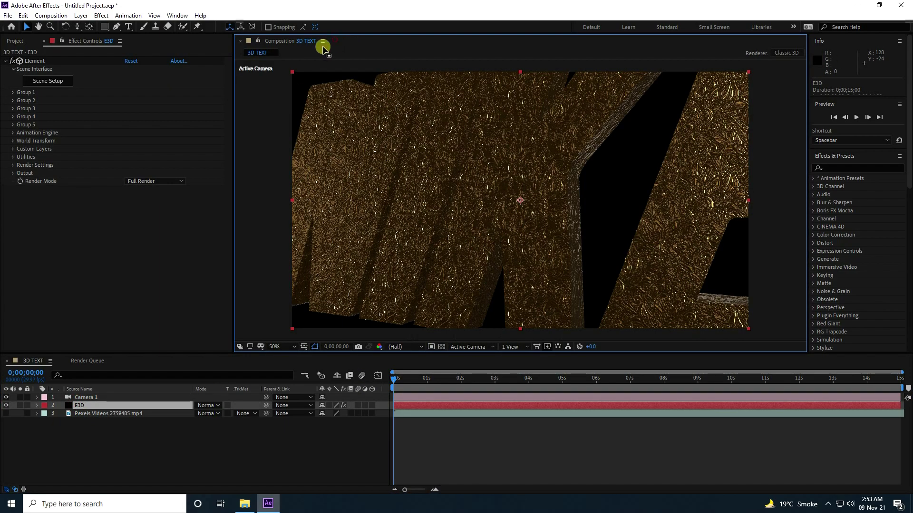
click(13, 166)
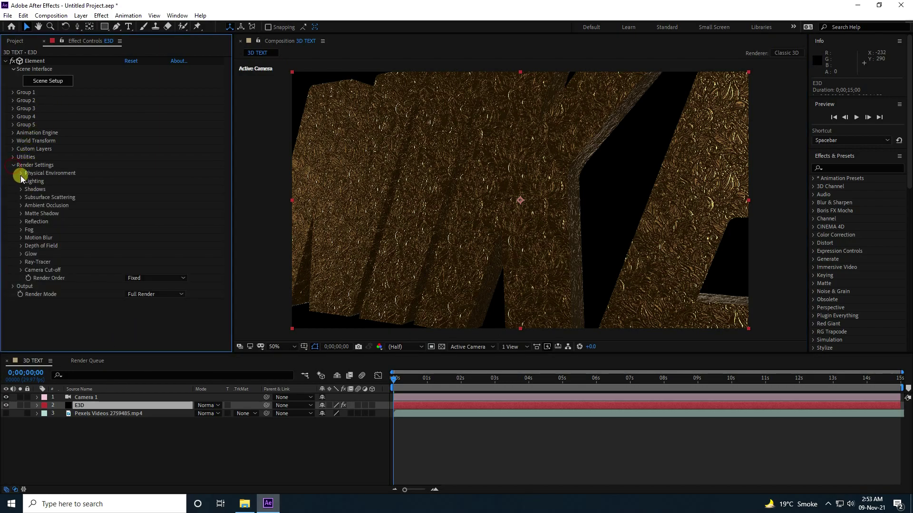
click(21, 173)
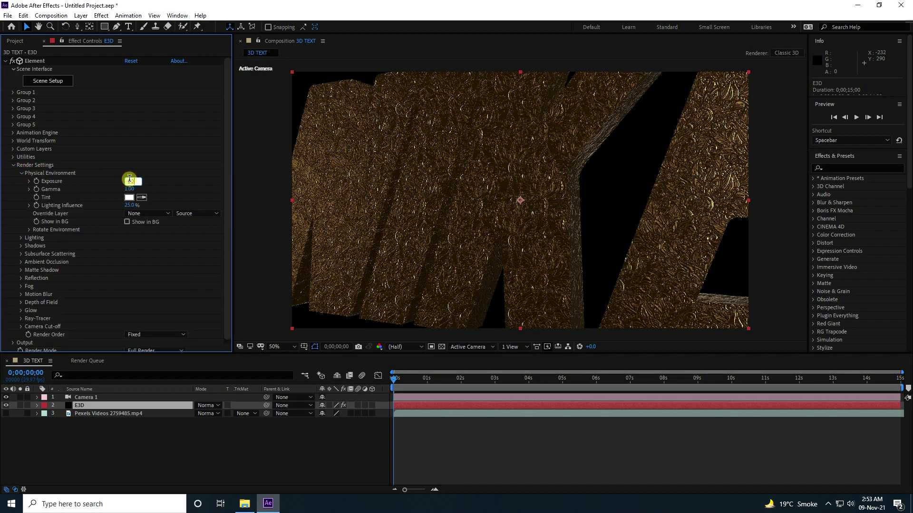
key(Return)
click(21, 174)
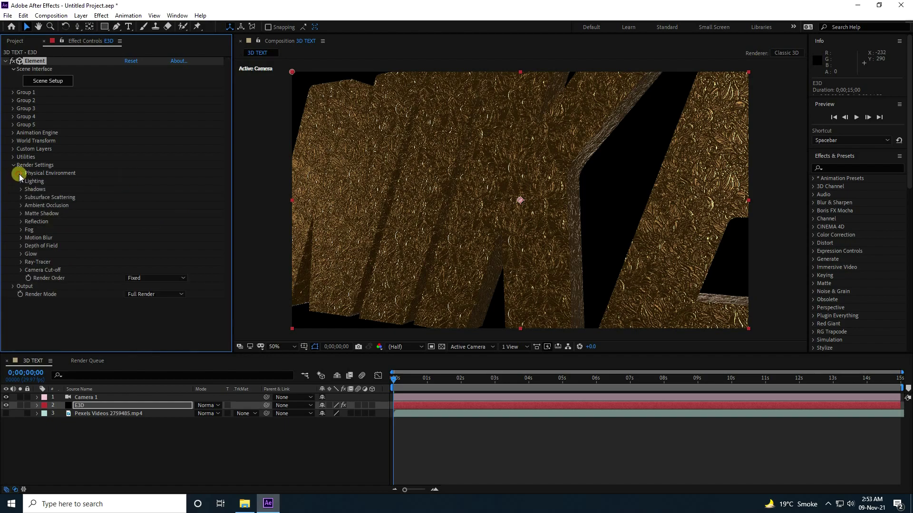
Step: Set Add Lighting to Cinema and enable shadows in the Element render settings
click(20, 182)
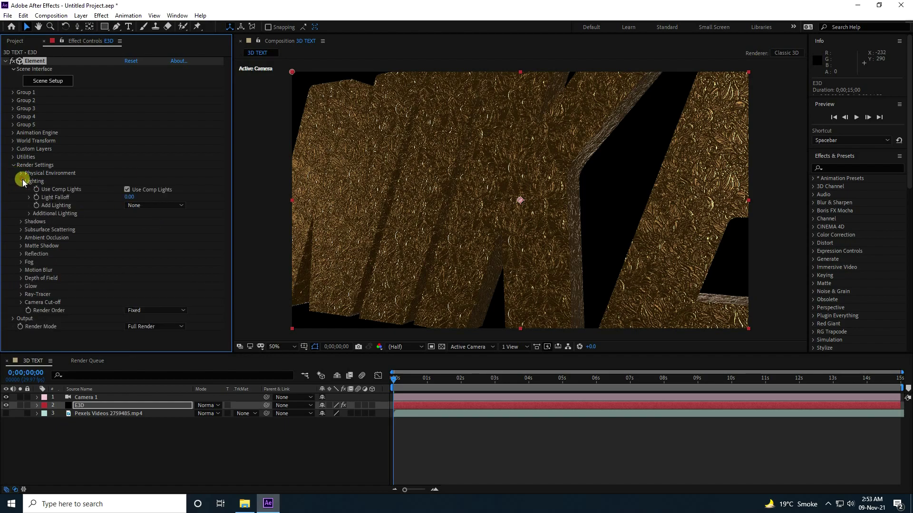
click(131, 205)
click(157, 320)
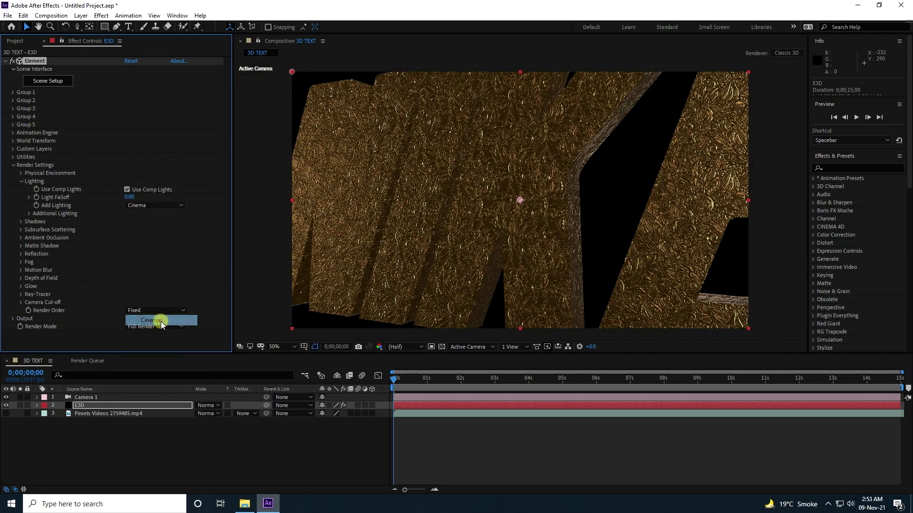
click(20, 182)
click(21, 190)
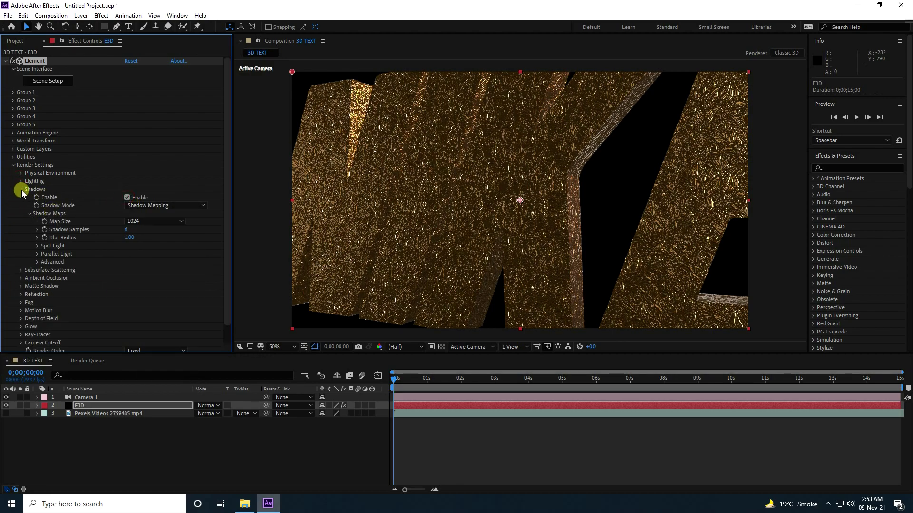
click(21, 189)
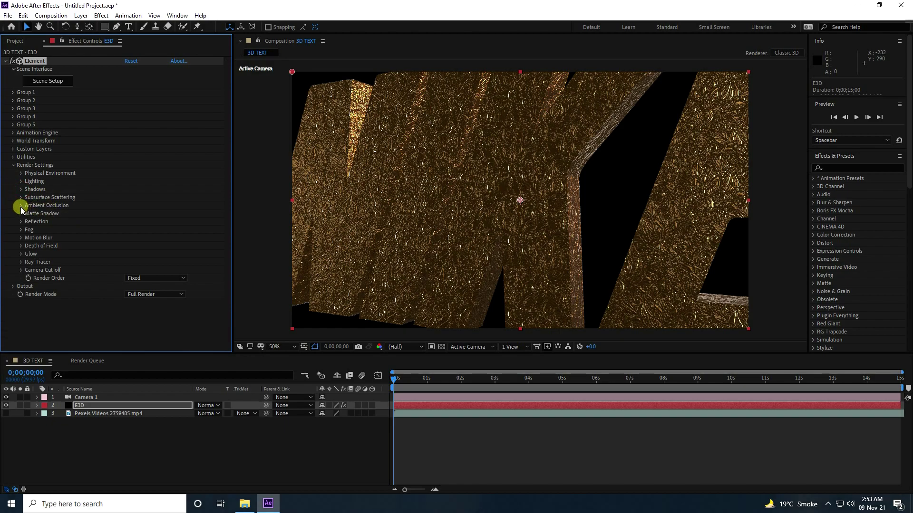
Step: Enable ambient occlusion with the High SSAO quality preset and an SSAO intensity of 3.0
click(20, 206)
click(127, 214)
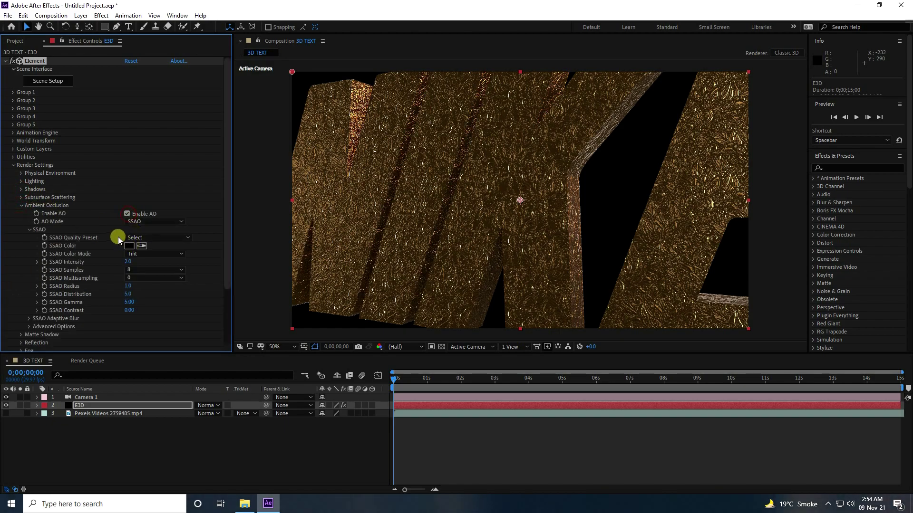
click(159, 237)
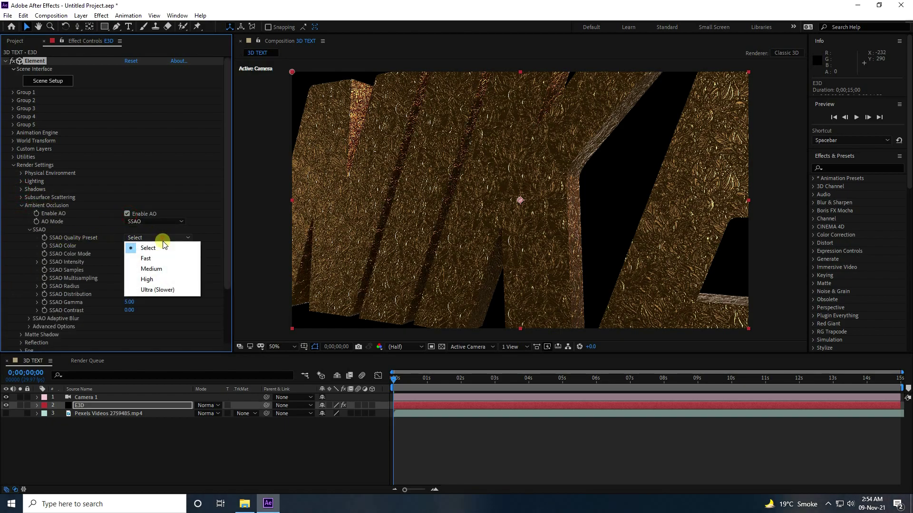
click(157, 281)
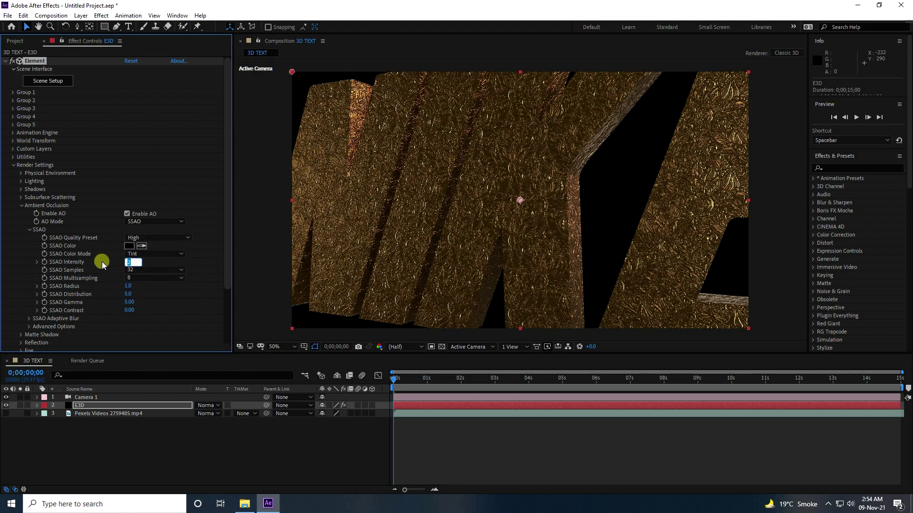
key(Return)
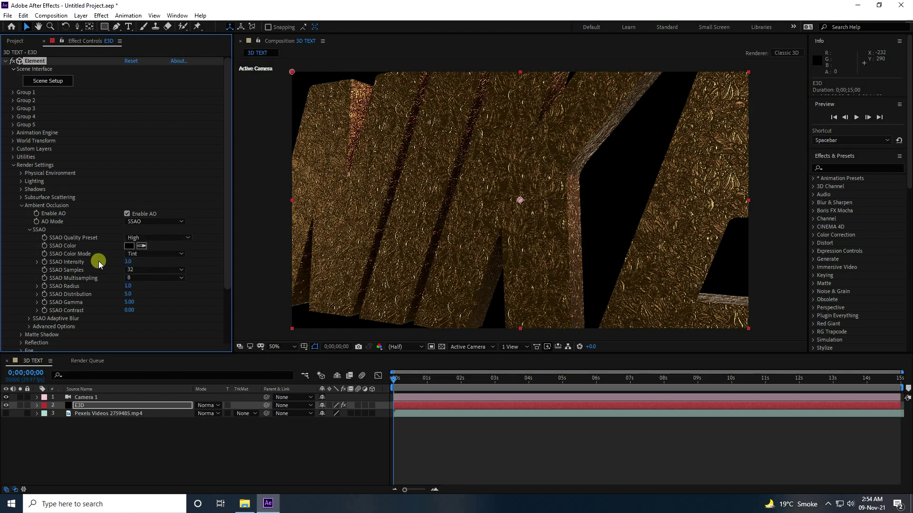
click(21, 205)
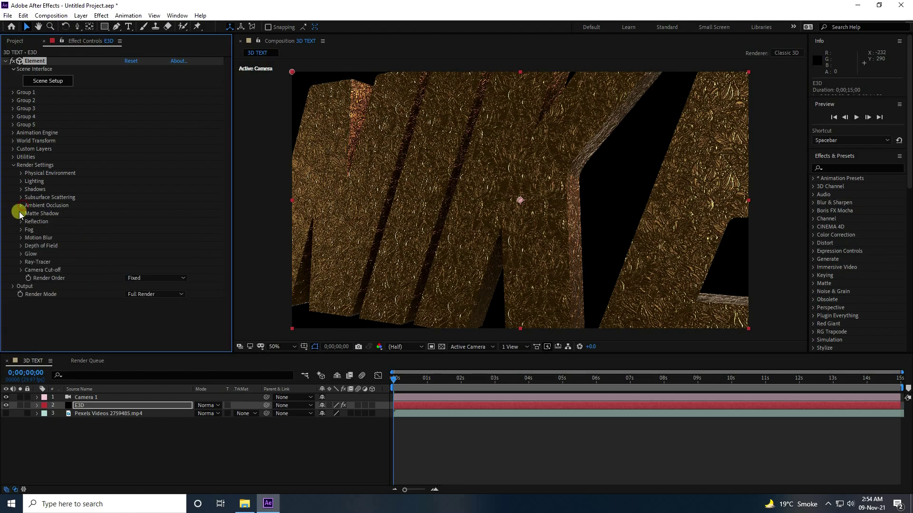
click(12, 165)
Step: Set the composition preview to Full resolution for a close view of the gold texture
scroll(472, 210, up, 2)
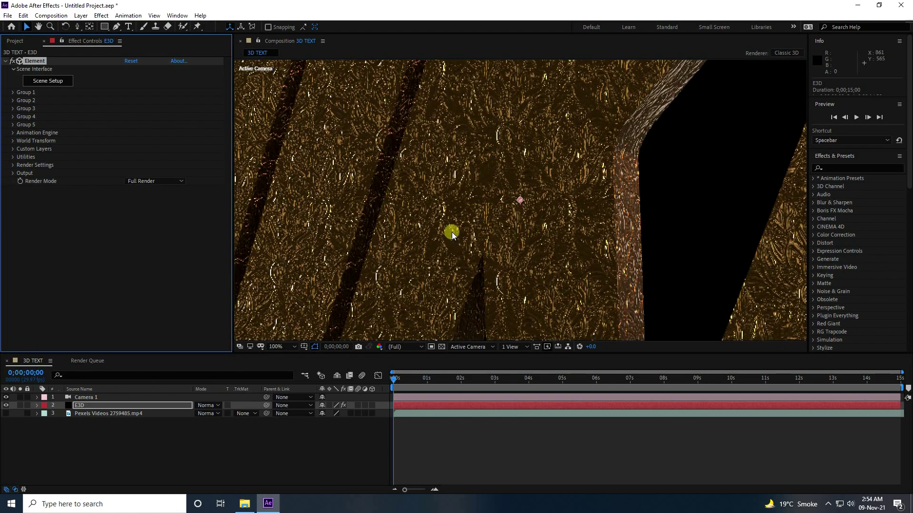
click(400, 348)
click(408, 370)
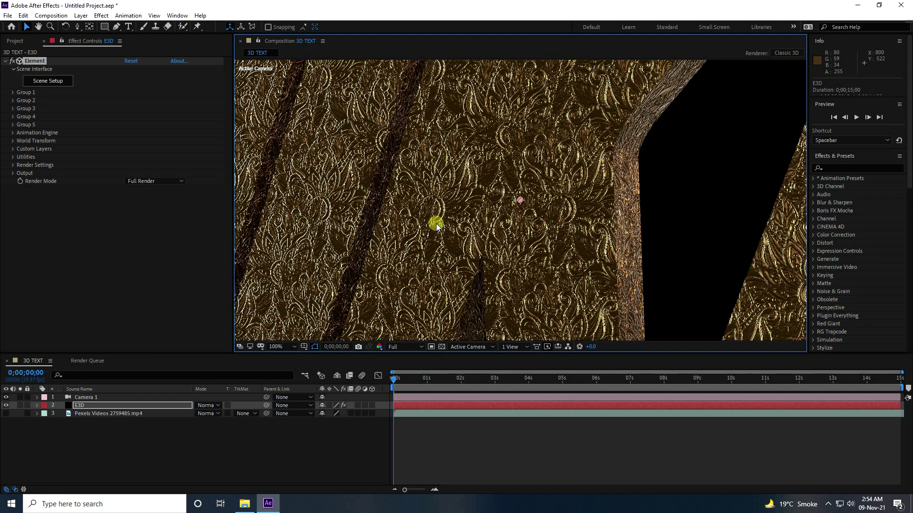
Step: Apply the Vibrance effect to the E3D layer and set its Saturation to 20
scroll(480, 223, down, 2)
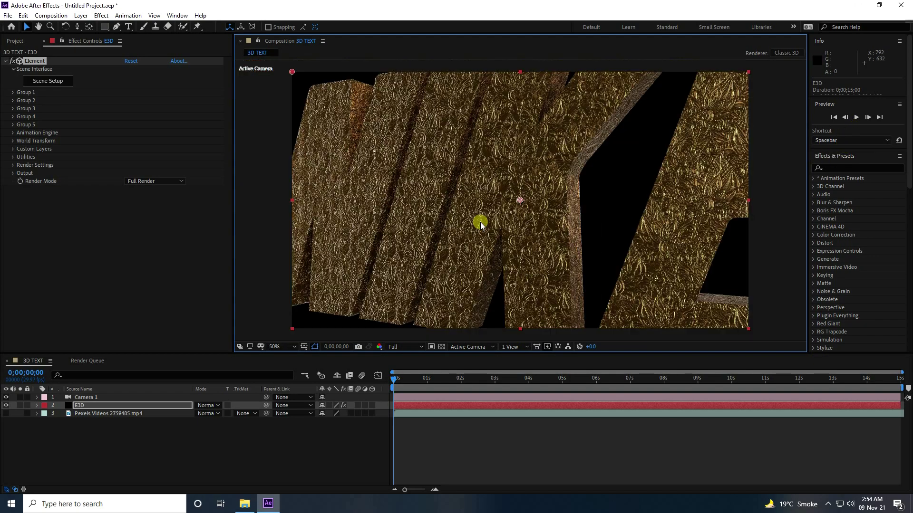
click(868, 169)
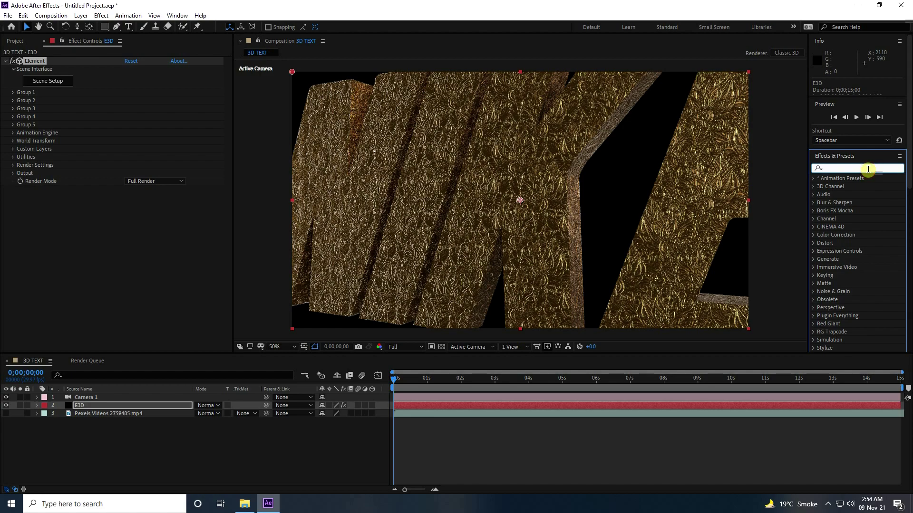
text(vib)
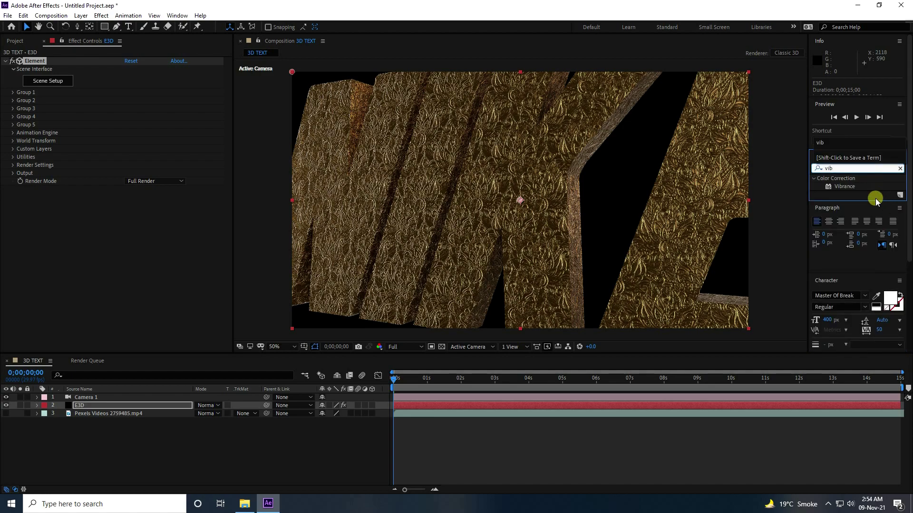
drag(835, 185, 113, 258)
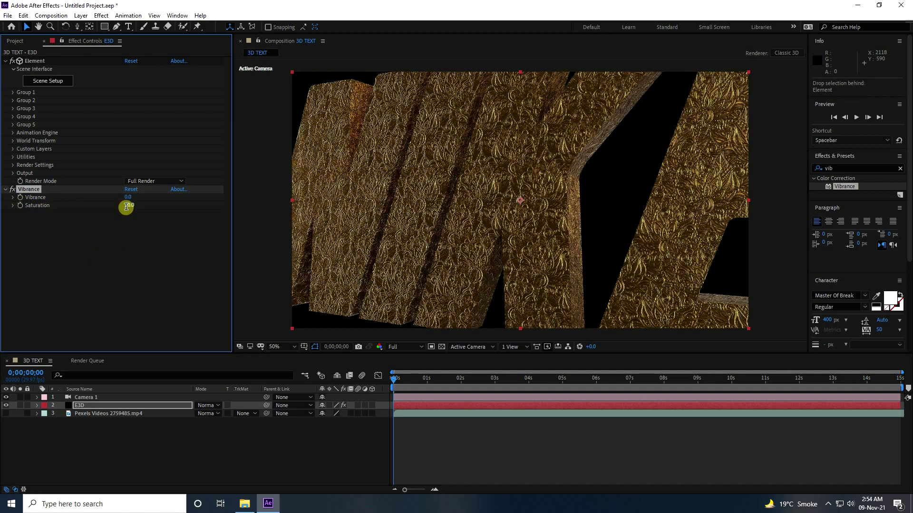
scroll(468, 196, up, 1)
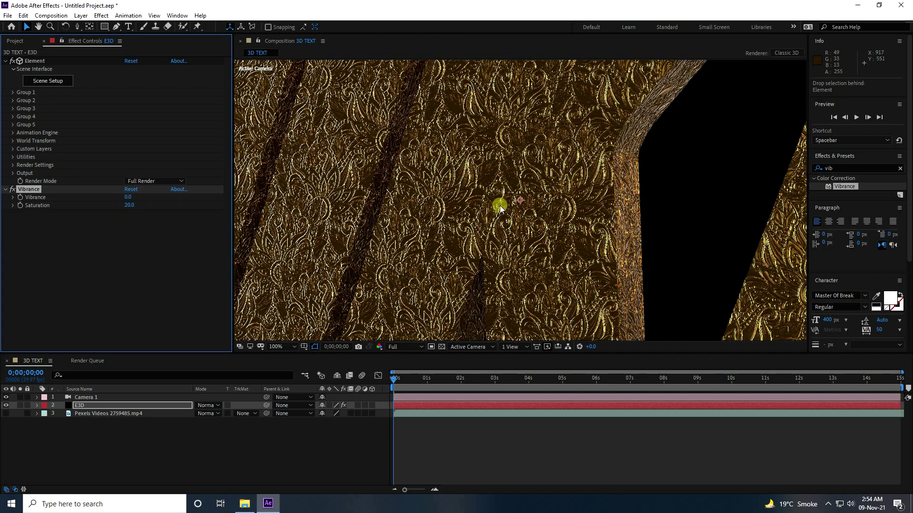
scroll(500, 206, down, 3)
scroll(498, 215, up, 1)
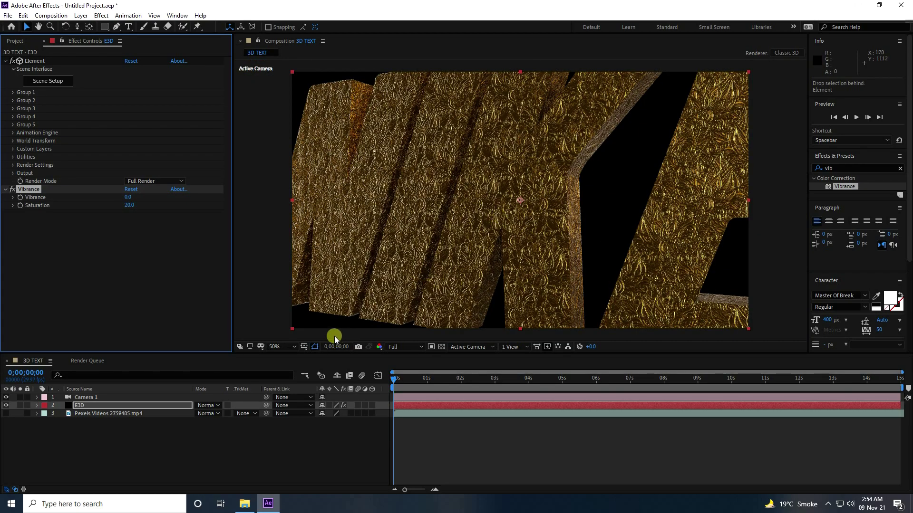
click(5, 189)
click(76, 444)
click(323, 204)
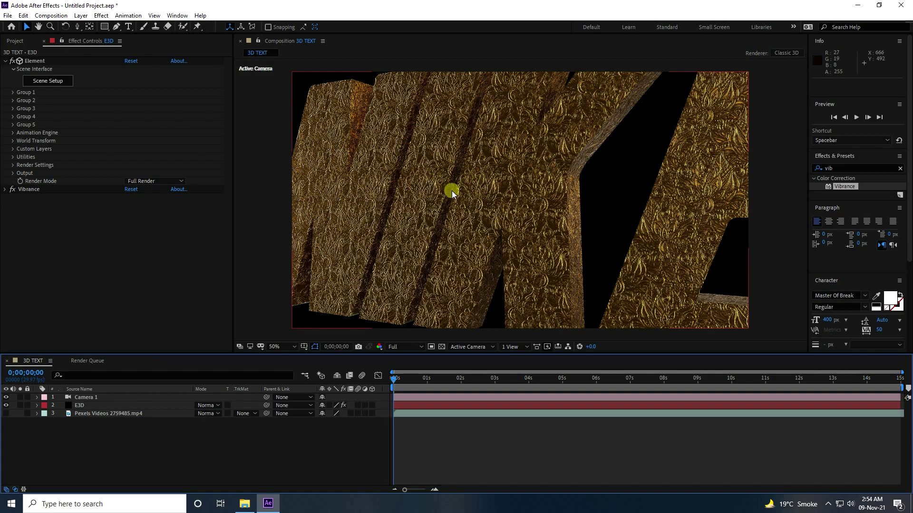
Step: Enable Multi-Object in the Particle Look settings of Group 1 on the E3D layer
click(79, 406)
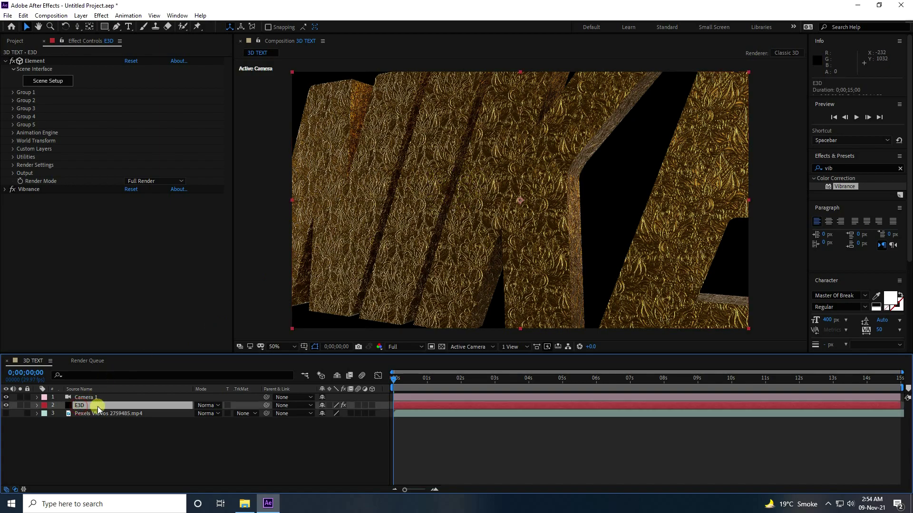
click(13, 92)
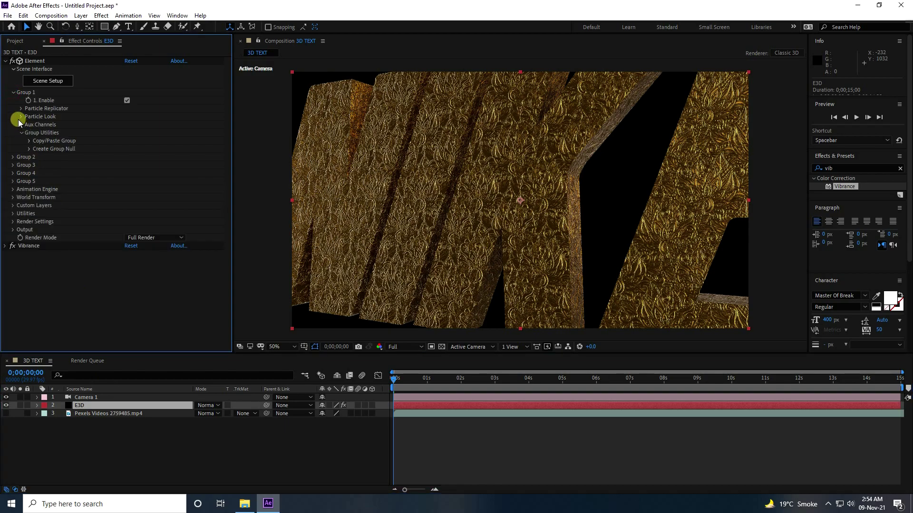
click(21, 117)
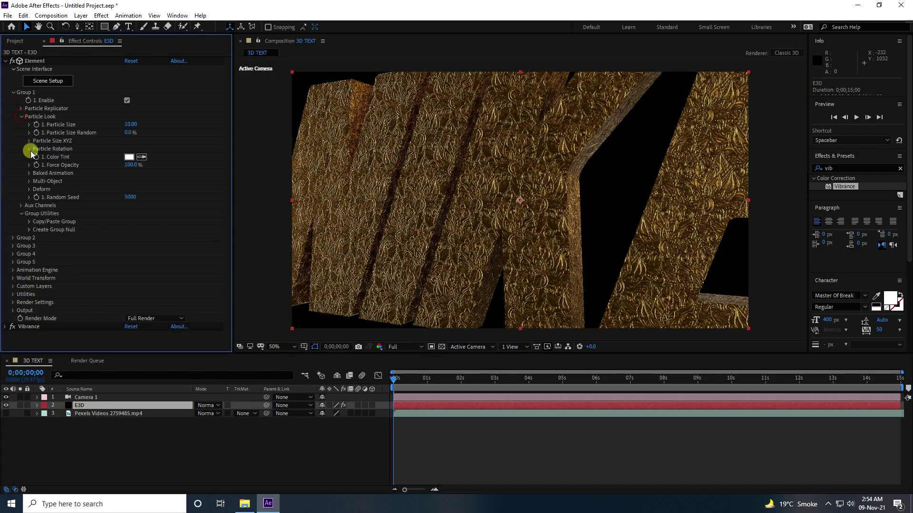
click(30, 181)
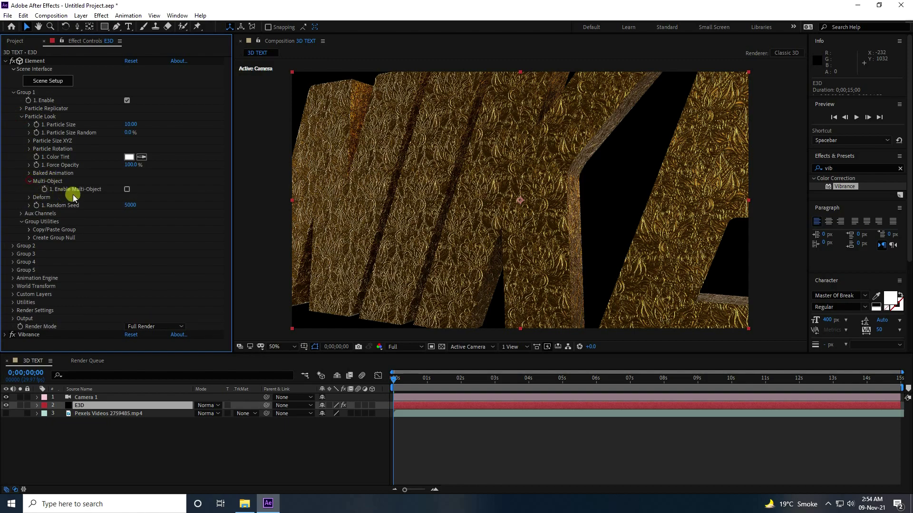
click(127, 189)
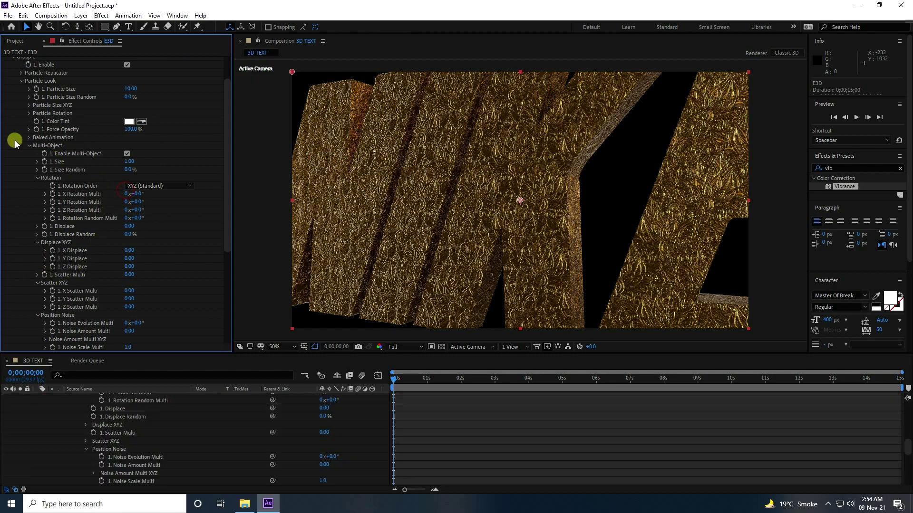
click(13, 92)
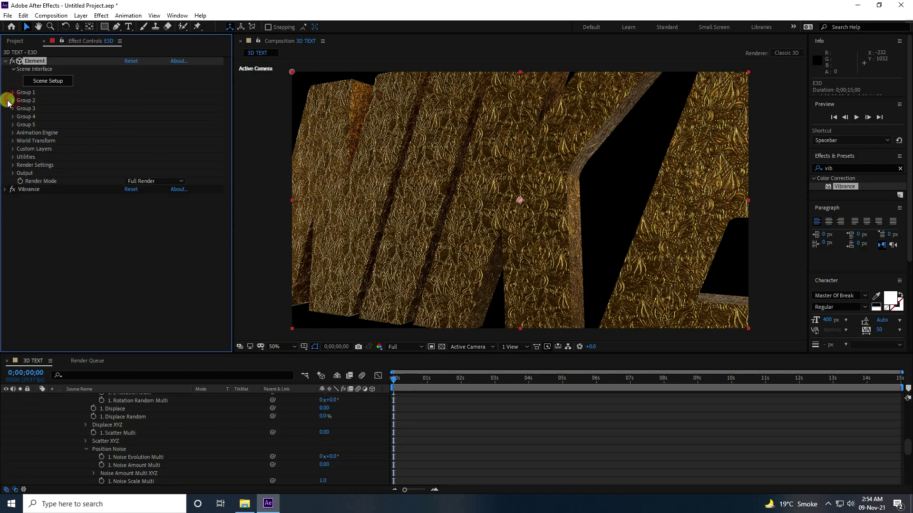
Step: Enable Multi-Object in the Particle Look settings of Group 2 on the E3D layer
click(12, 101)
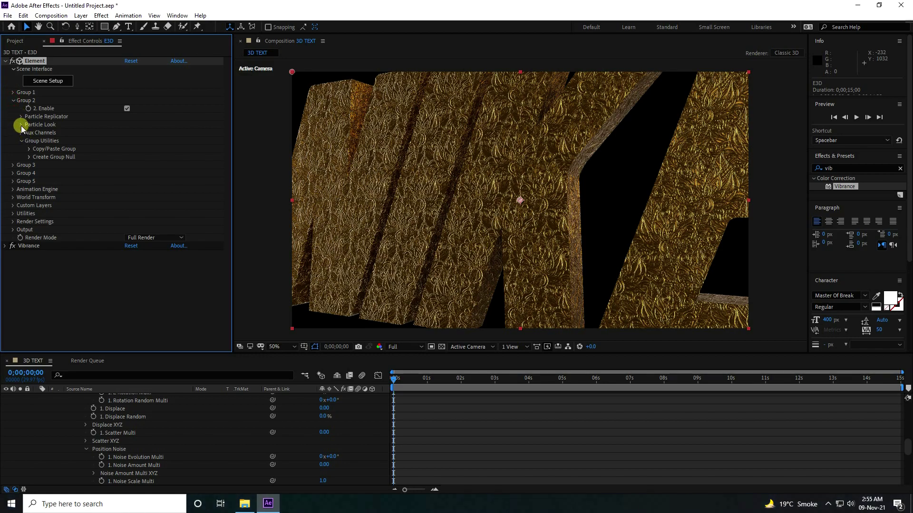
click(20, 124)
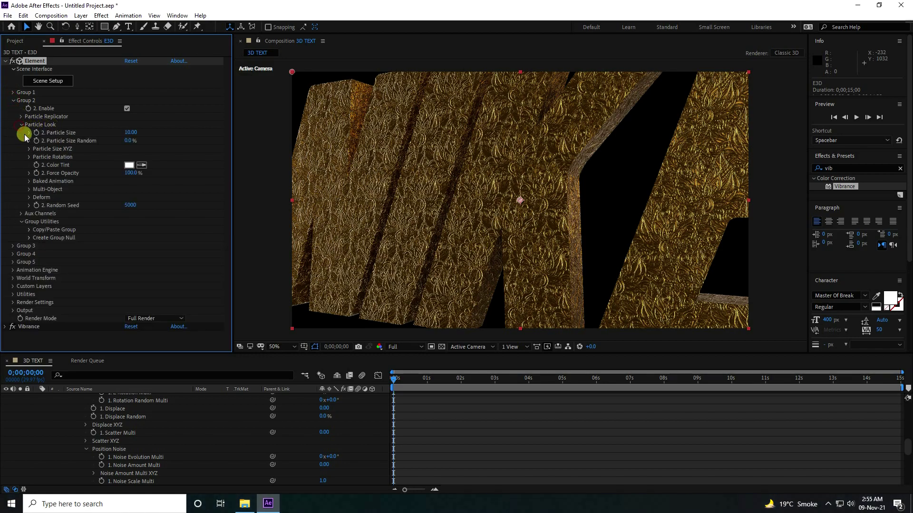
click(28, 190)
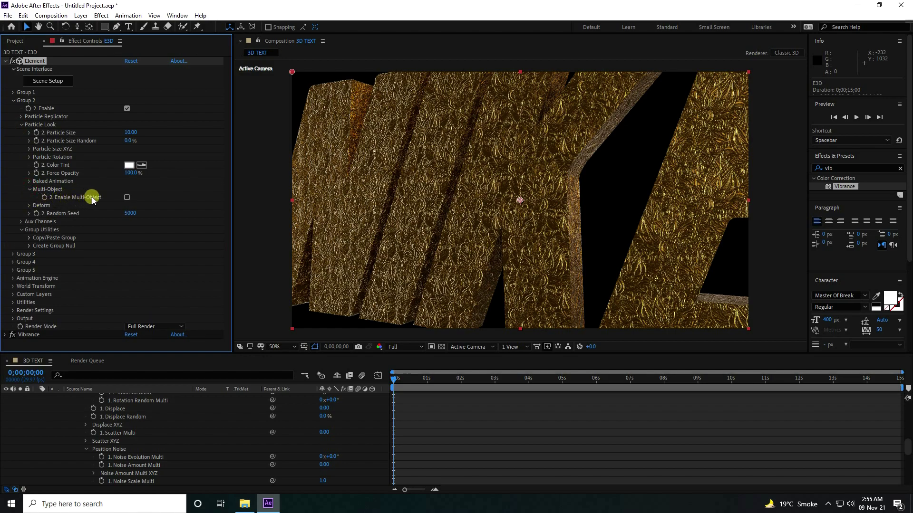
click(127, 197)
scroll(81, 249, down, 2)
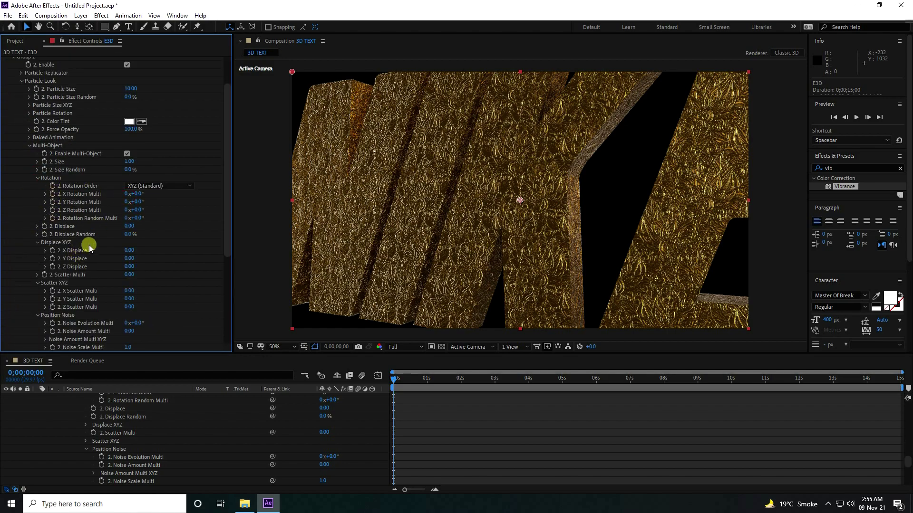
scroll(173, 246, down, 6)
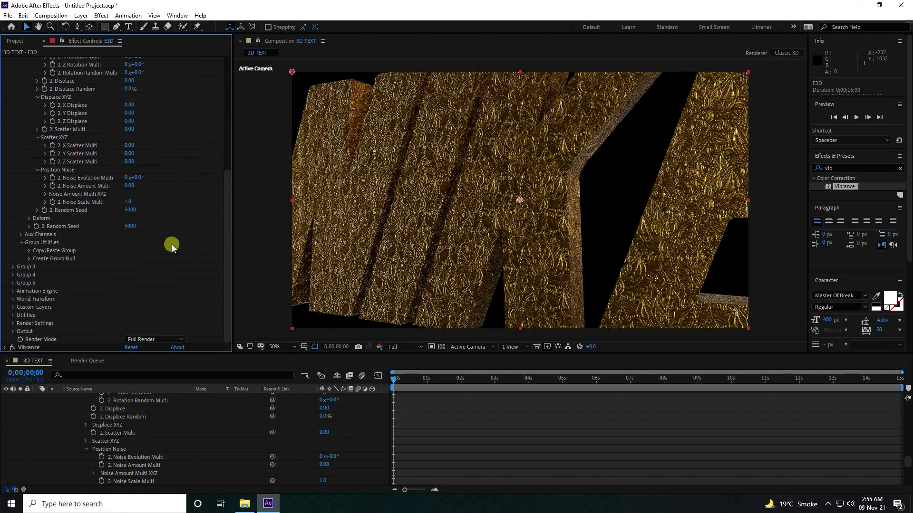
Step: Enable Element's Animation Engine from Group 1 to Group 2 with the Directional type, and keyframe Animation at 80% on the first frame
click(13, 291)
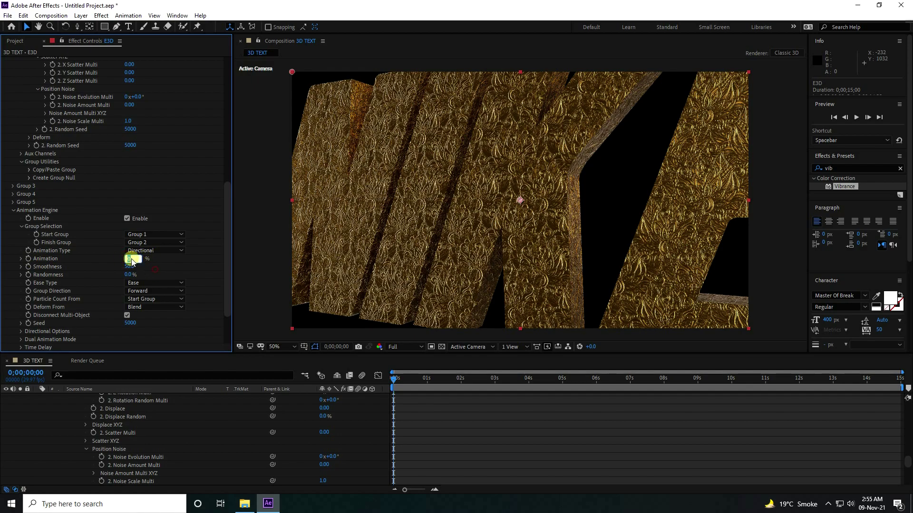
drag(142, 259, 150, 259)
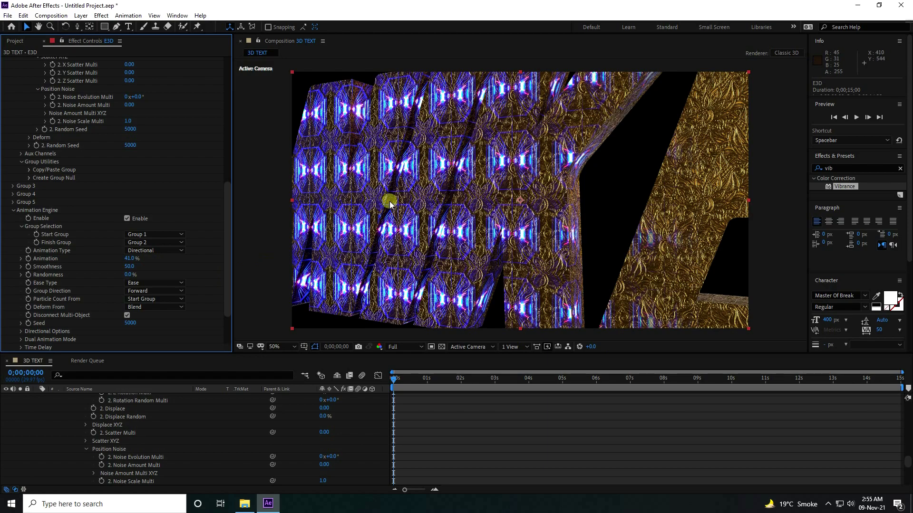
mouse_move(128, 261)
mouse_down()
mouse_move(146, 258)
mouse_move(132, 258)
mouse_up()
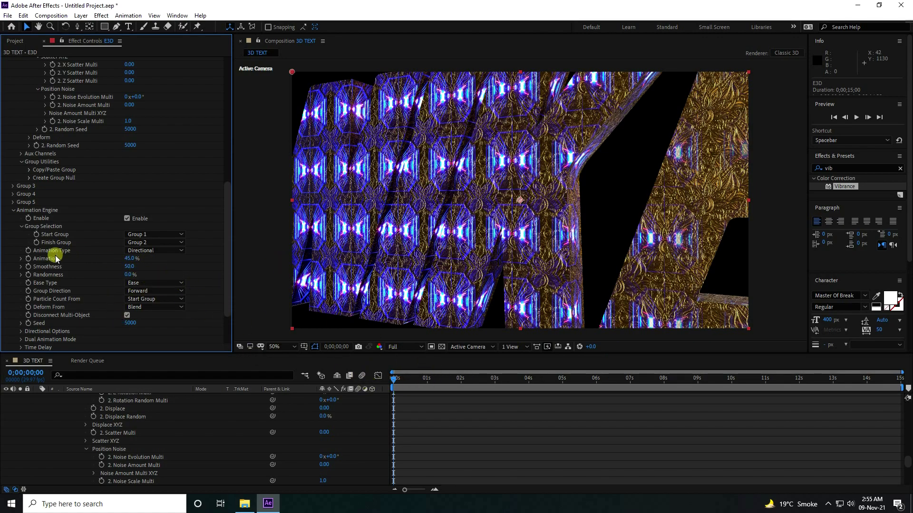
key(Return)
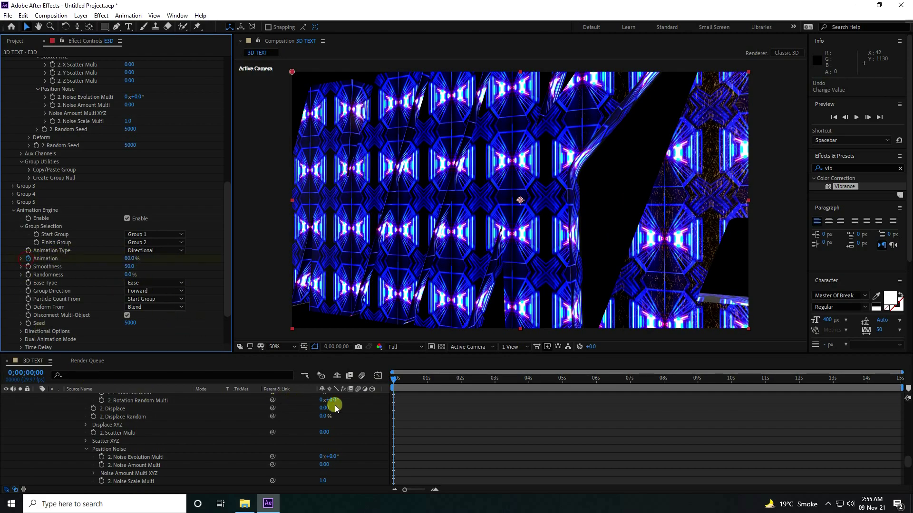
Step: Keyframe the Animation Engine's Animation value at 5% on the composition's last frame, 0;00;14;29
scroll(71, 418, up, 15)
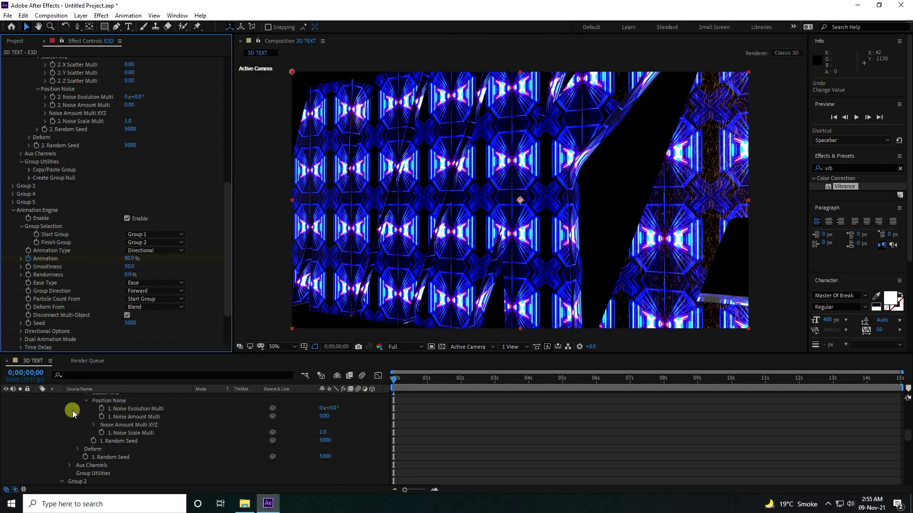
click(37, 405)
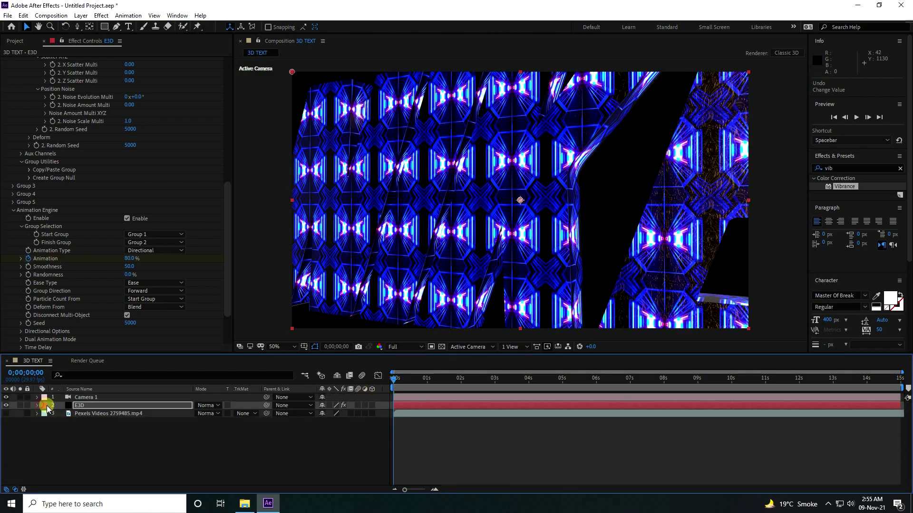
drag(395, 379, 903, 379)
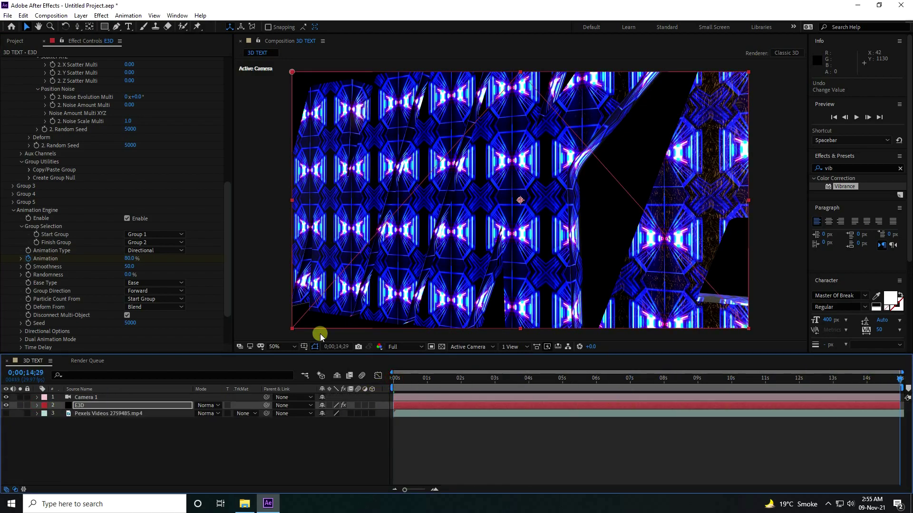
click(128, 259)
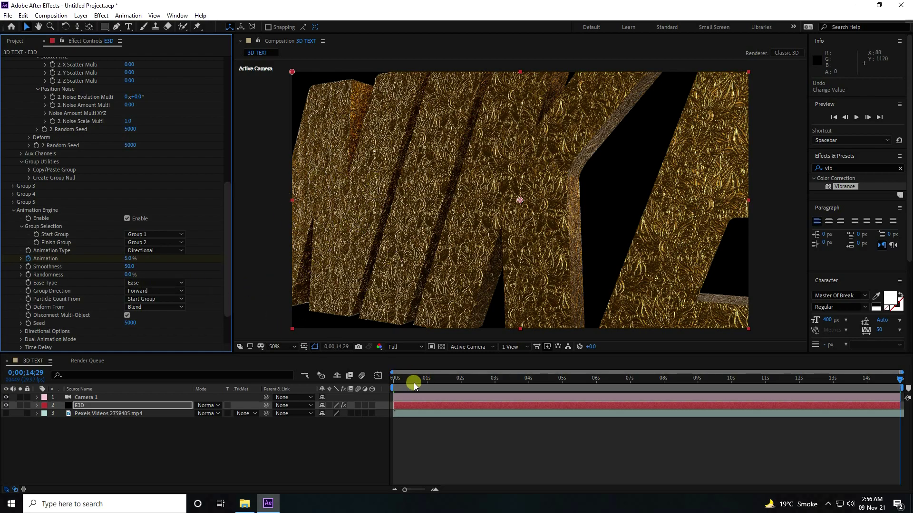
Step: Set the preview resolution to Half and play the texture transition from the start of the composition
drag(418, 379, 338, 387)
key(space)
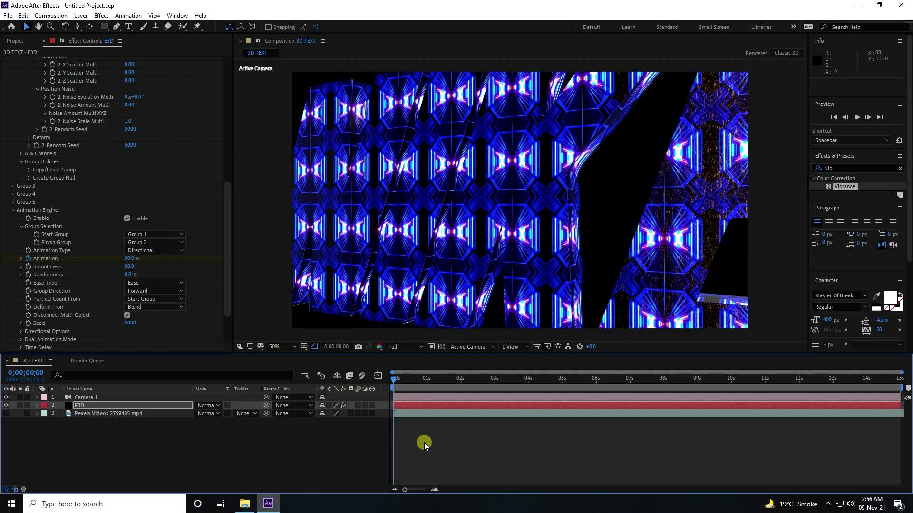
click(423, 443)
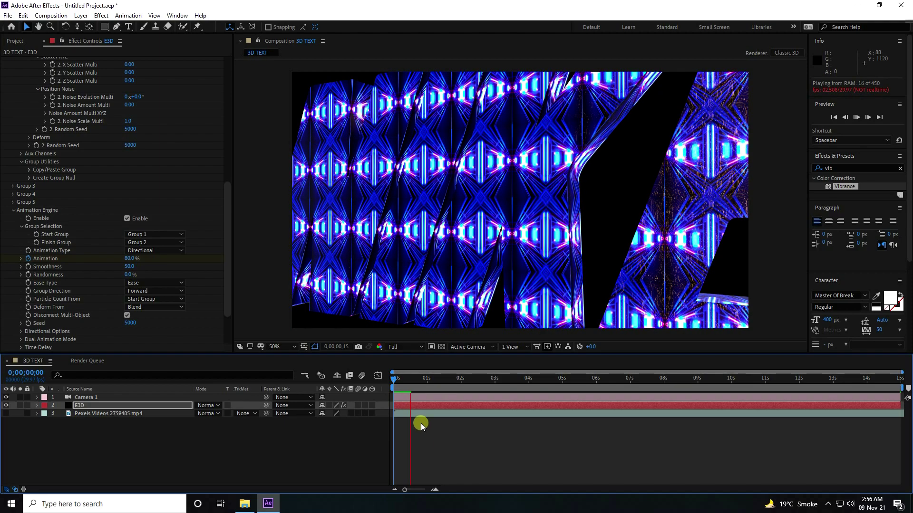
click(386, 347)
click(401, 356)
key(space)
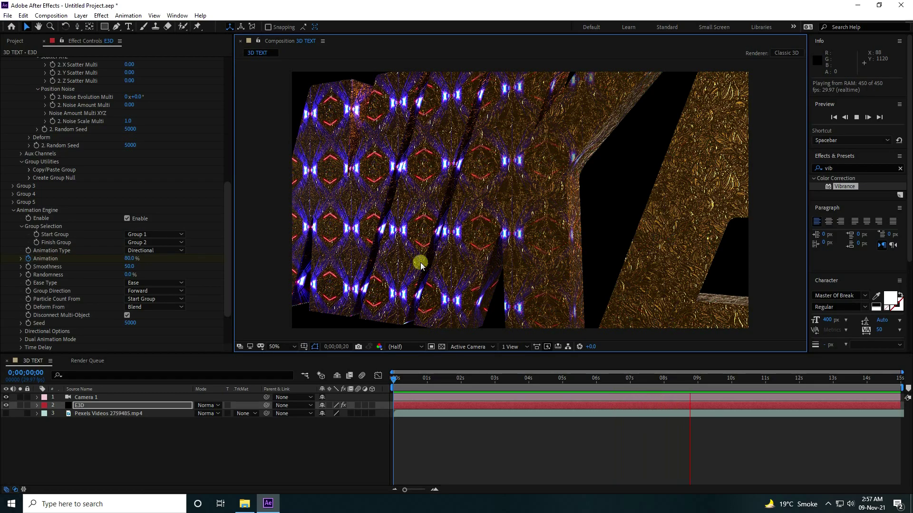
Step: Return to the first frame and set Group 2's Multi-Object Size to 0.20
drag(635, 380, 357, 379)
scroll(109, 223, up, 10)
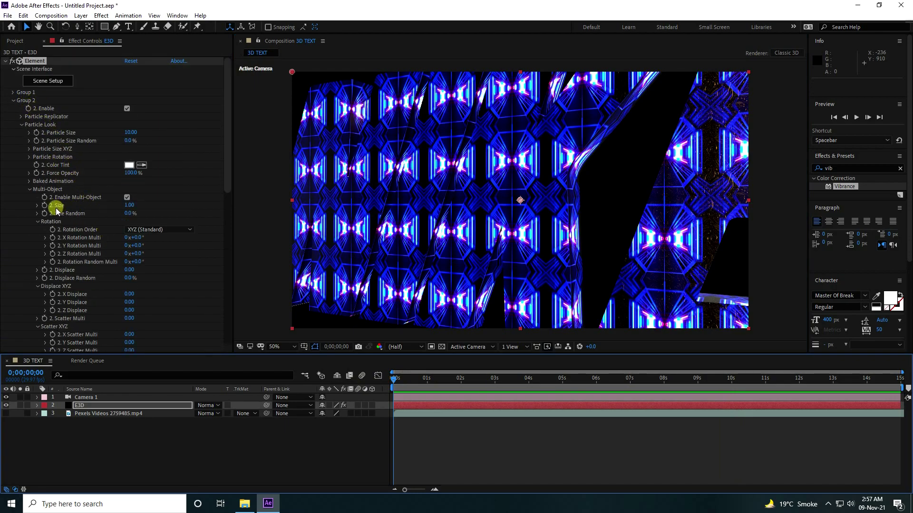
click(130, 206)
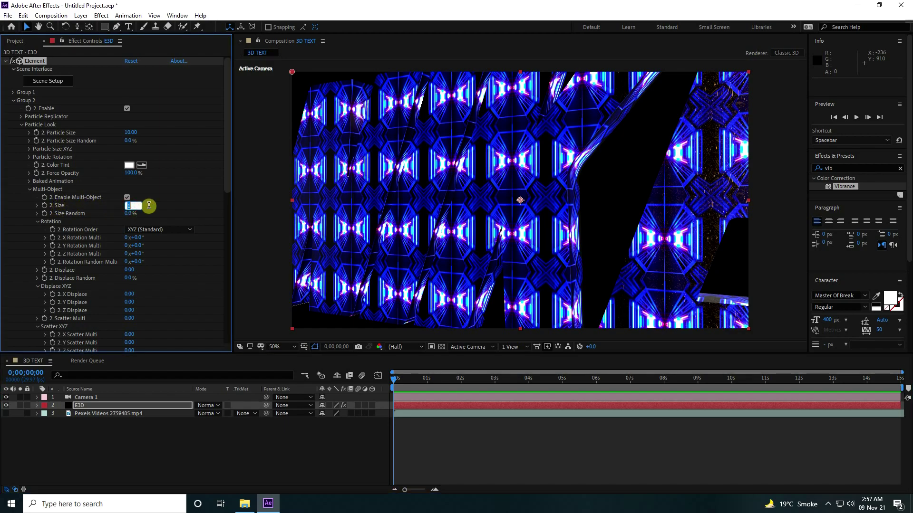
key(Return)
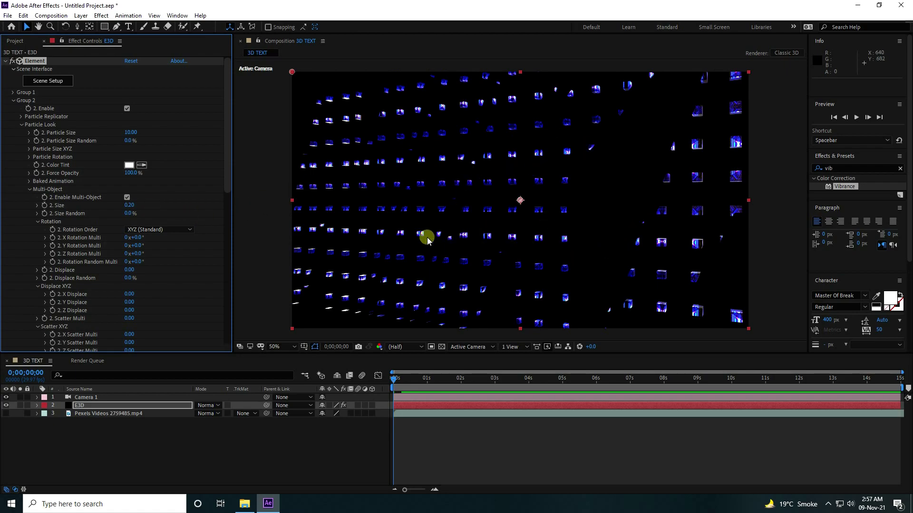
Step: Try a higher Multi-Object Size Random on Group 2 and reset it to 0%
mouse_move(127, 213)
mouse_down()
mouse_move(151, 212)
mouse_move(144, 216)
mouse_up()
click(131, 214)
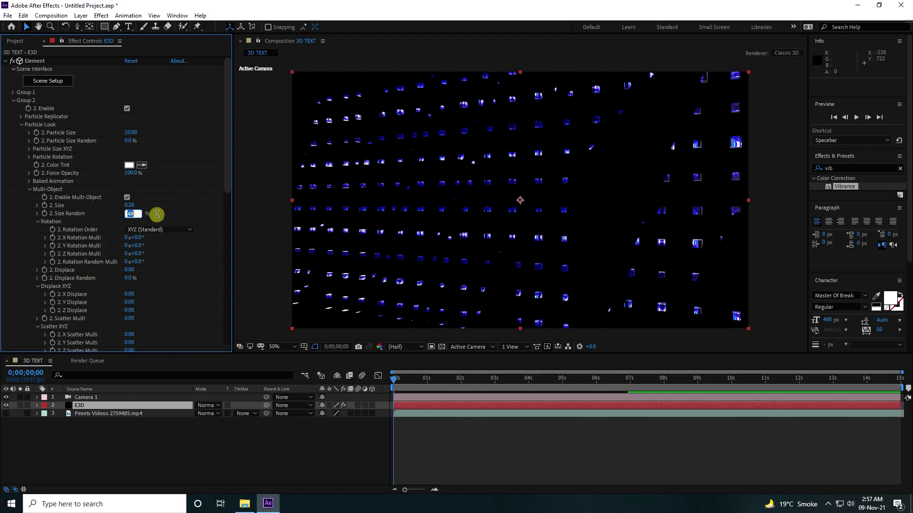
text(0)
key(Return)
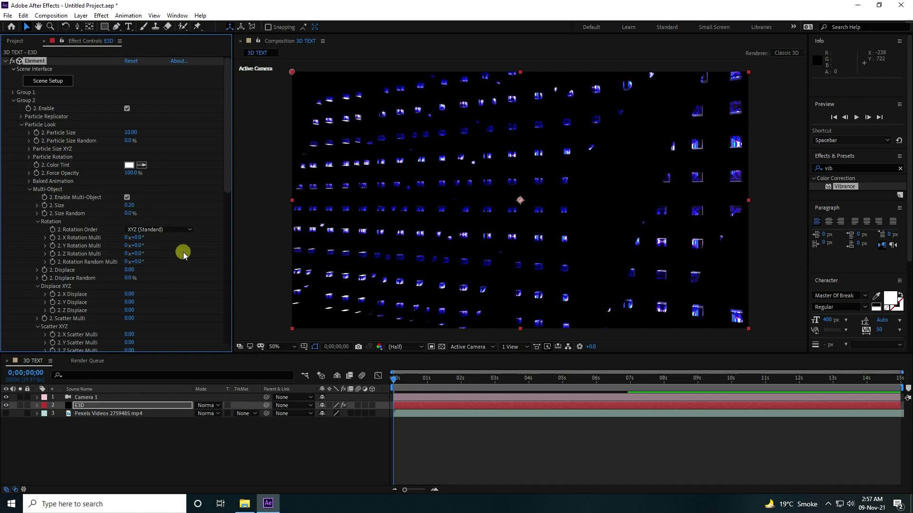
scroll(183, 252, down, 2)
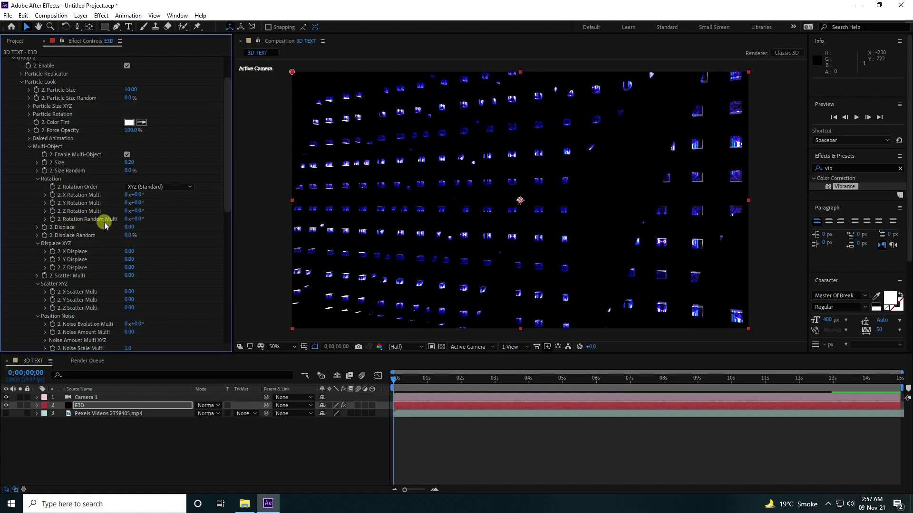
Step: Set Group 2's Multi-Object Rotation Random Multi to one full revolution and its Scatter Multi to 5.00
drag(232, 217, 262, 217)
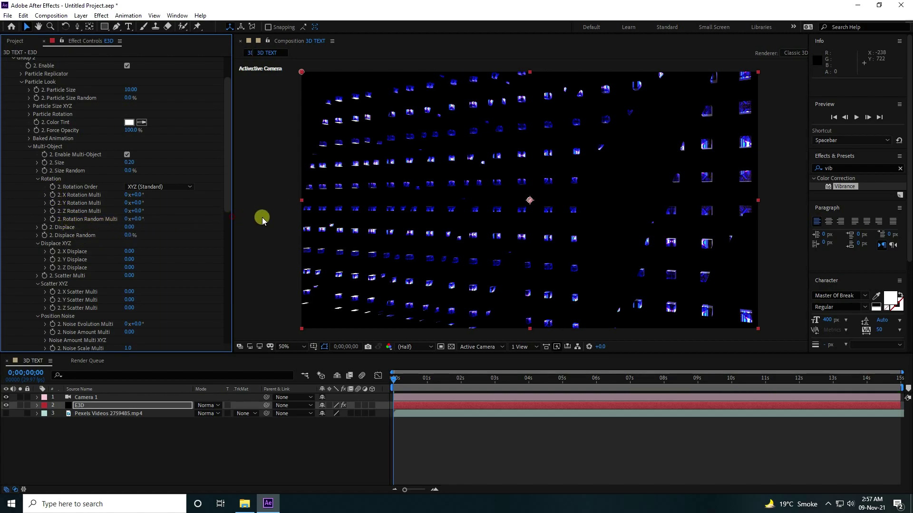
click(142, 219)
text(1)
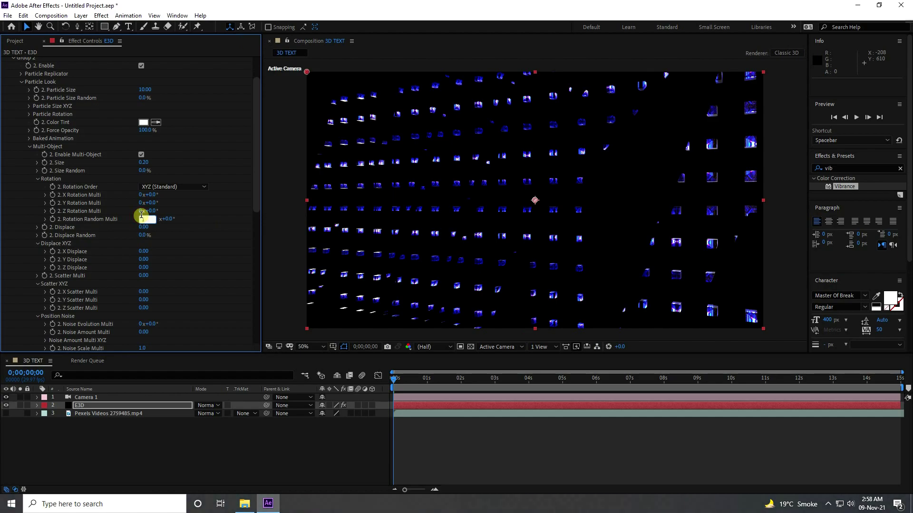
key(Return)
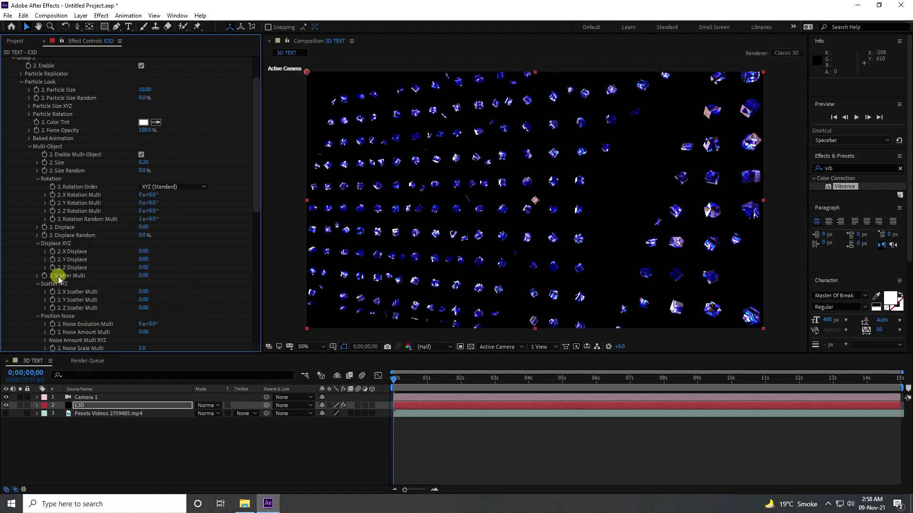
click(144, 275)
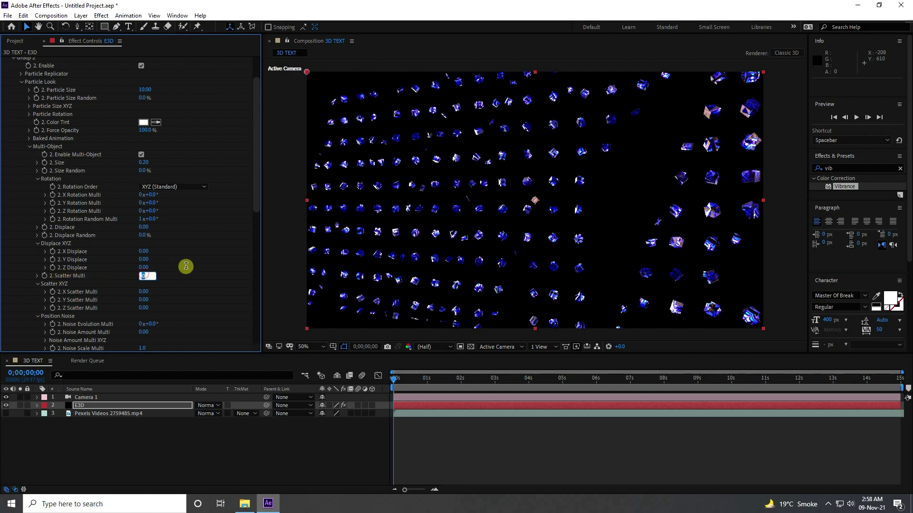
key(Return)
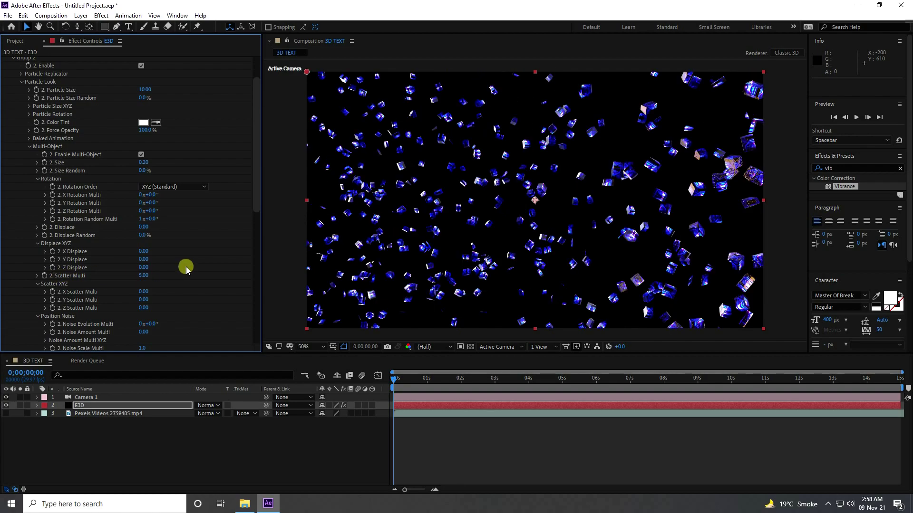
Step: Play the scattered-piece transition from the start of the composition and return to the first frame
key(space)
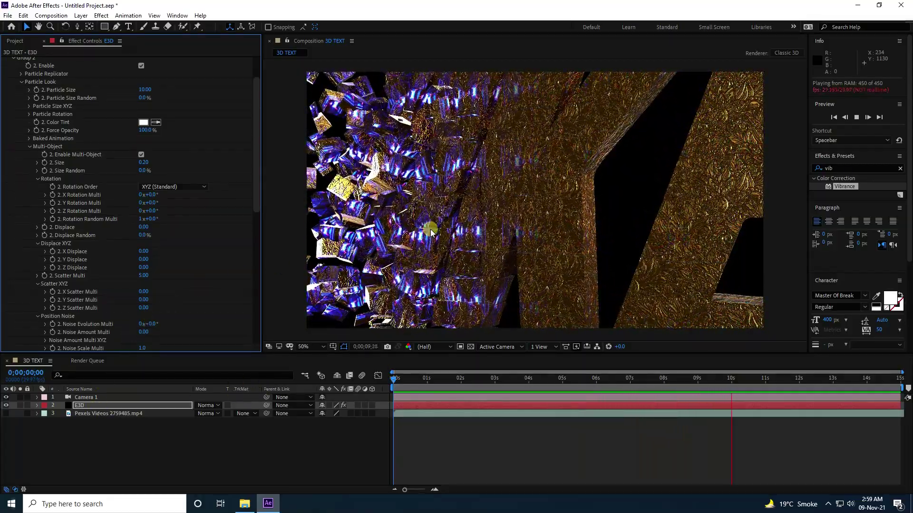
key(space)
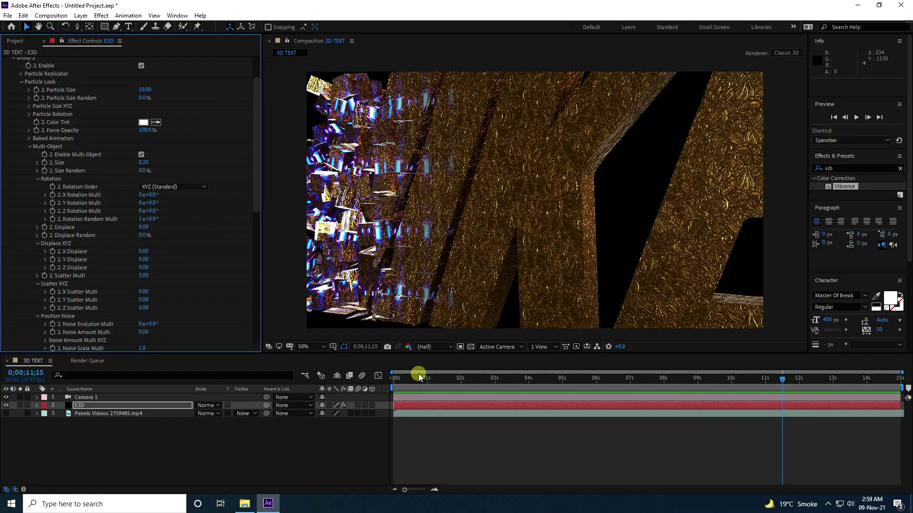
click(394, 375)
Step: Collapse the Element effect's group settings and duplicate the E3D layer
scroll(9, 138, up, 2)
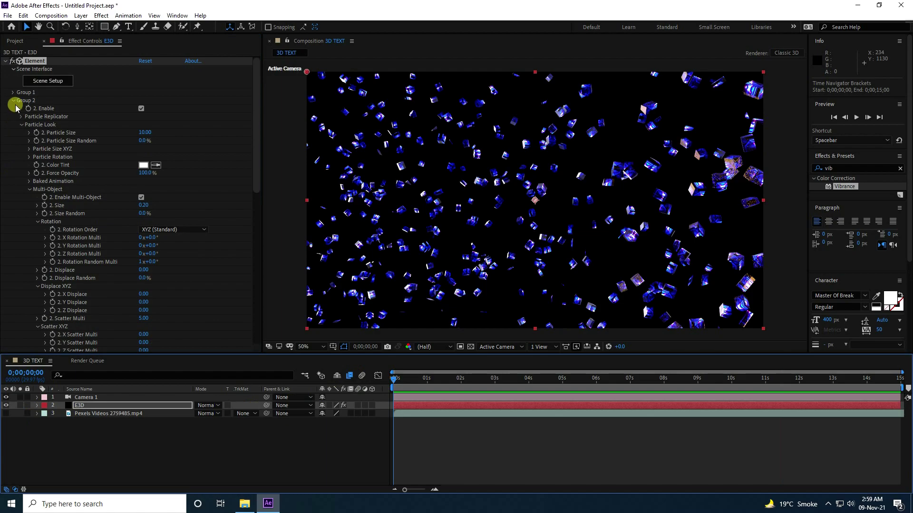
click(13, 101)
click(13, 133)
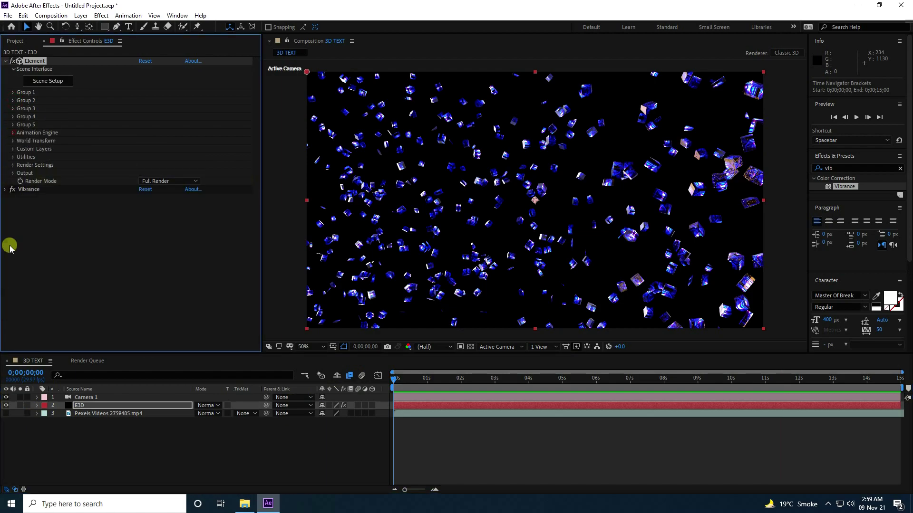
click(85, 406)
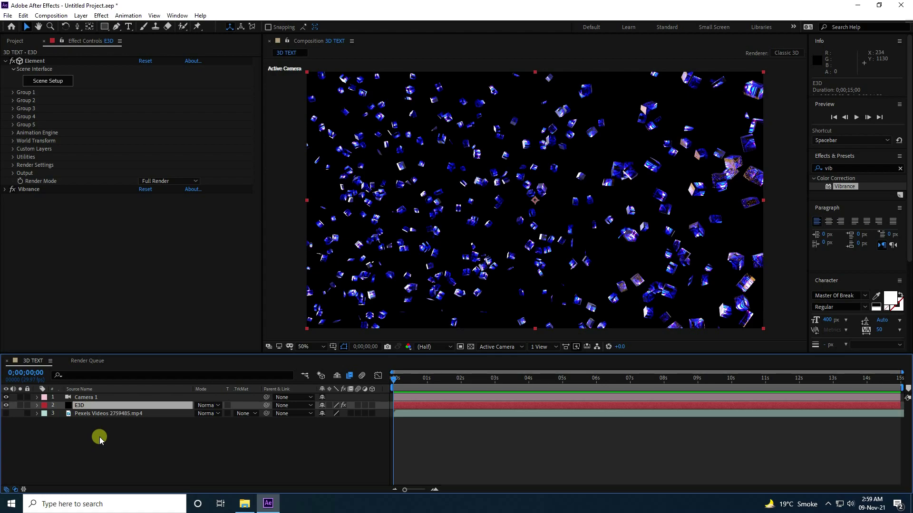
key(ctrl+d)
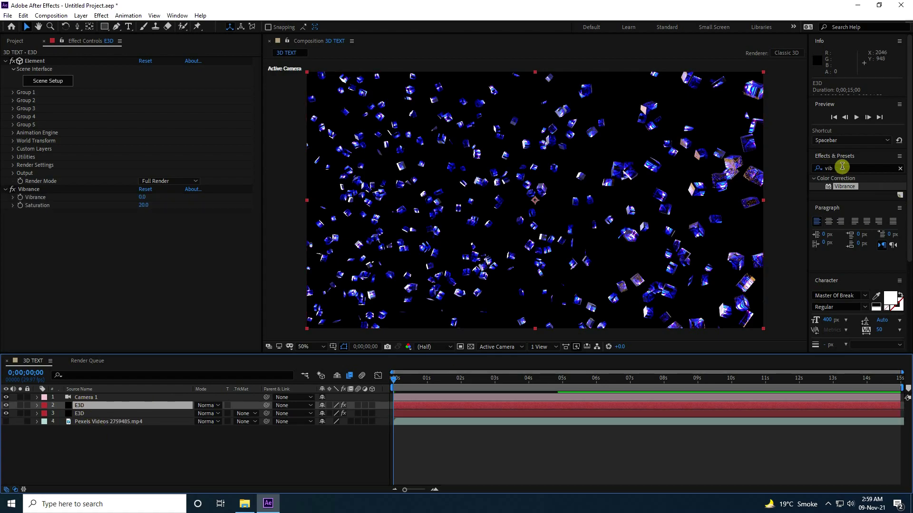
Step: Search the effects for "glo" and apply the Stylize Glow effect to the upper E3D layer
drag(846, 168, 791, 169)
text(glo)
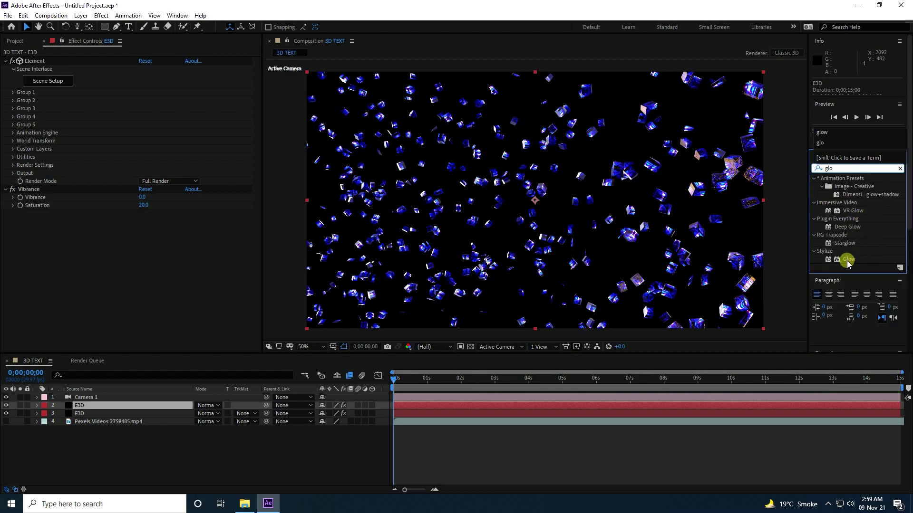
drag(842, 260, 90, 410)
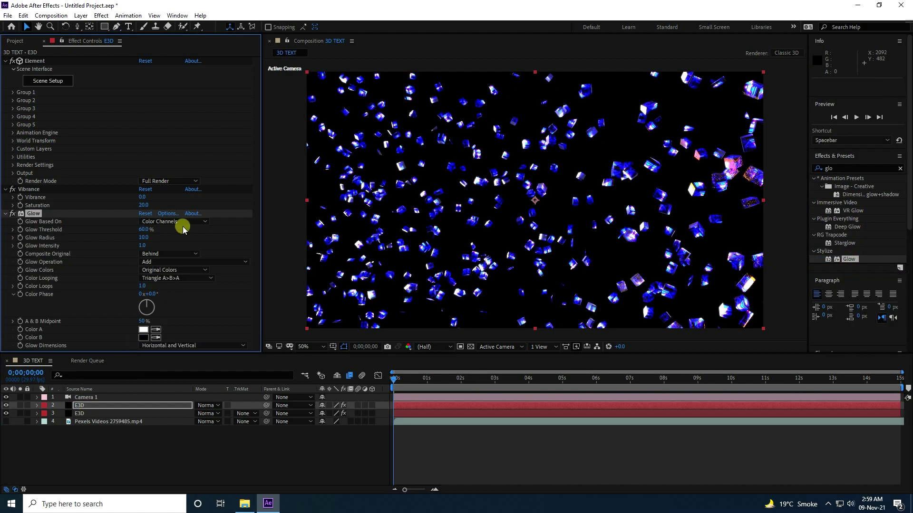
Step: Set the Glow effect's threshold to 50%, radius to 200 and intensity to 2
click(143, 230)
key(Tab)
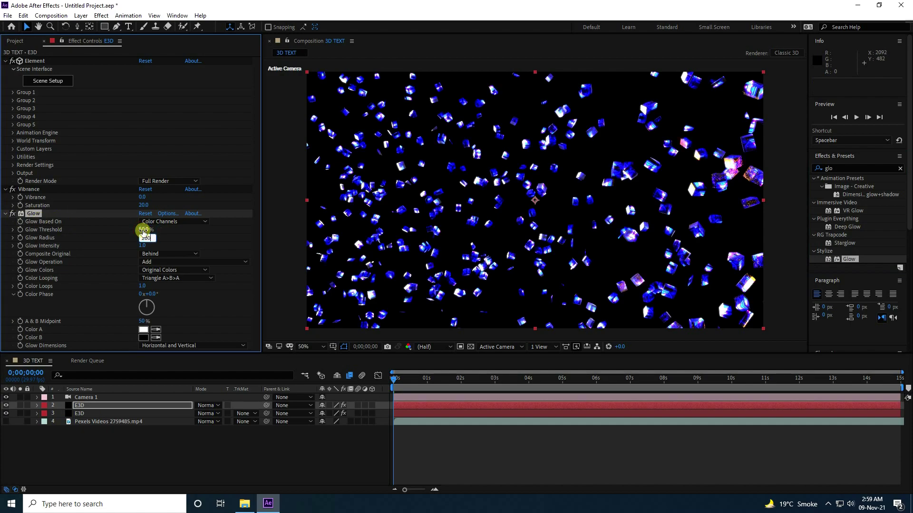
text(200)
key(Tab)
text(4)
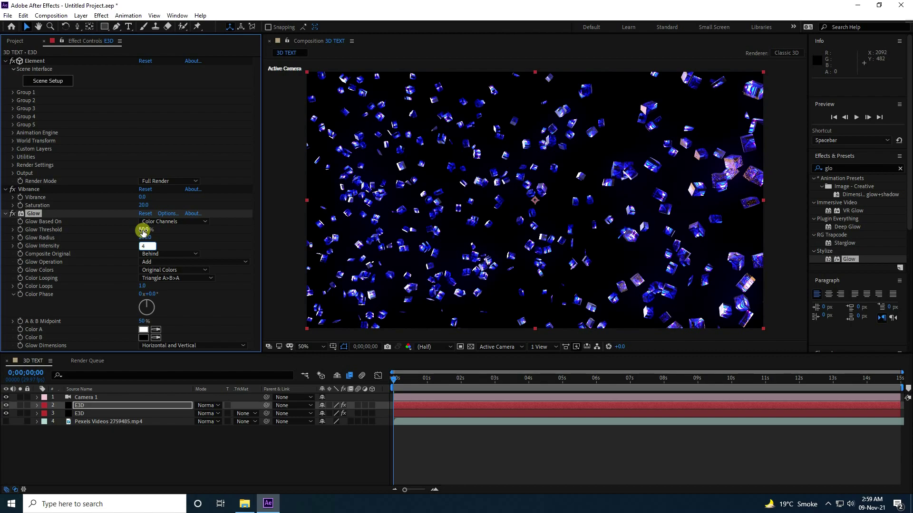
key(Return)
click(144, 241)
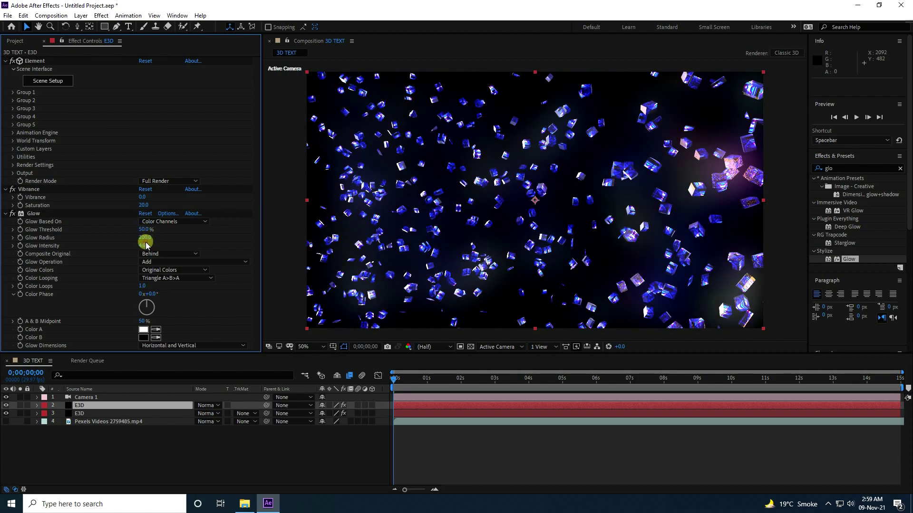
text(2)
key(Return)
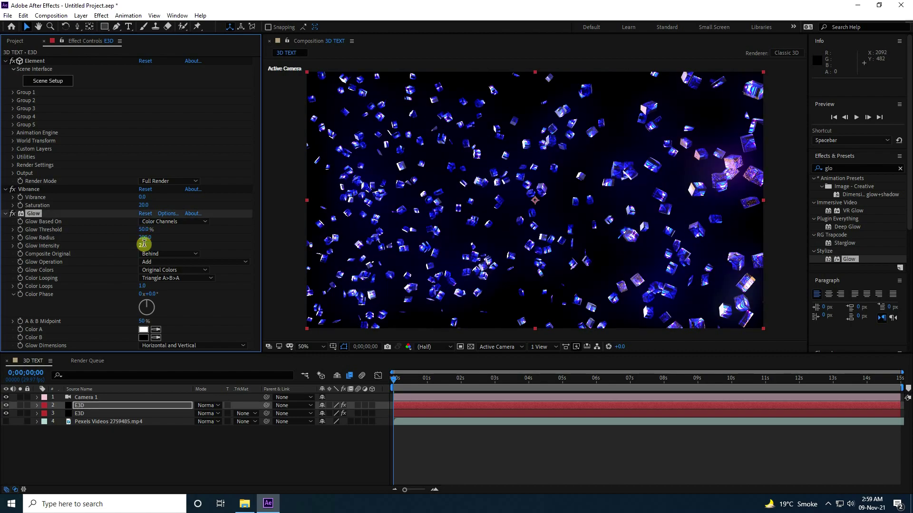
Step: Duplicate the Glow effect on the upper E3D layer and set the copy's threshold to 100% and radius to 100
click(6, 214)
click(5, 189)
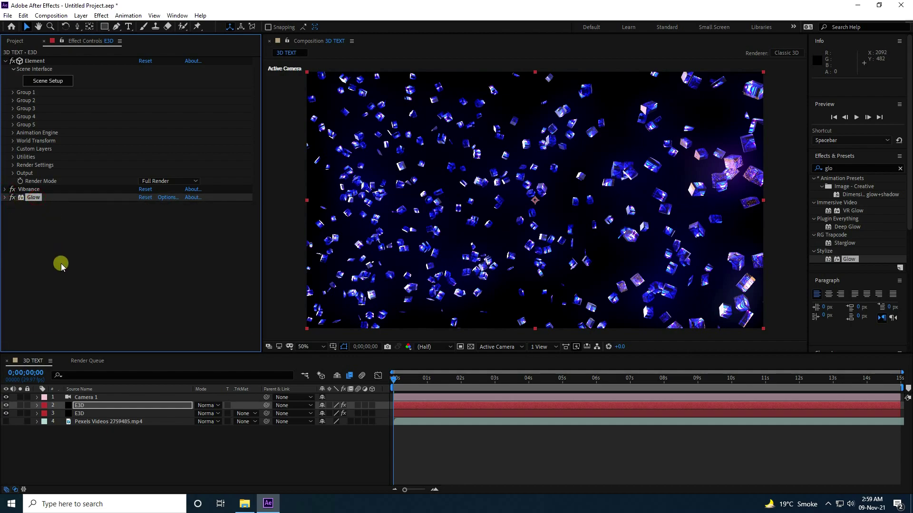
key(ctrl+d)
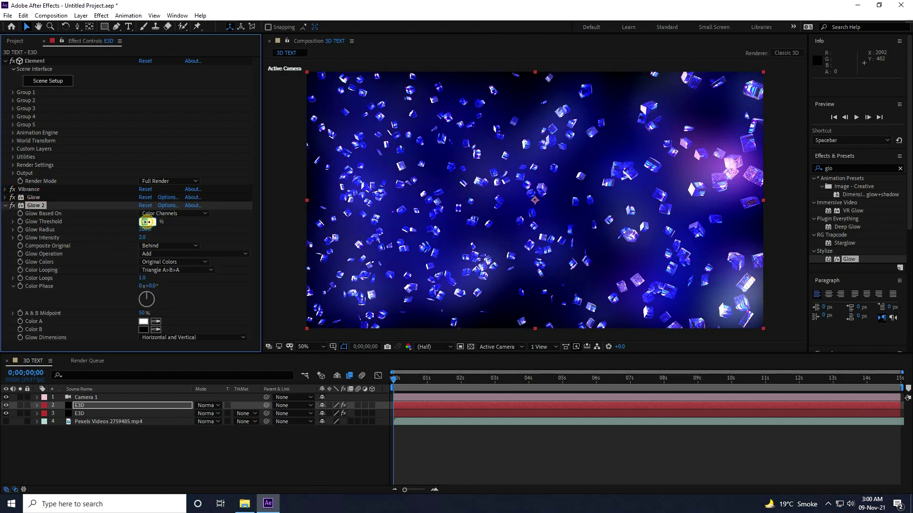
key(Tab)
text(1)
key(Tab)
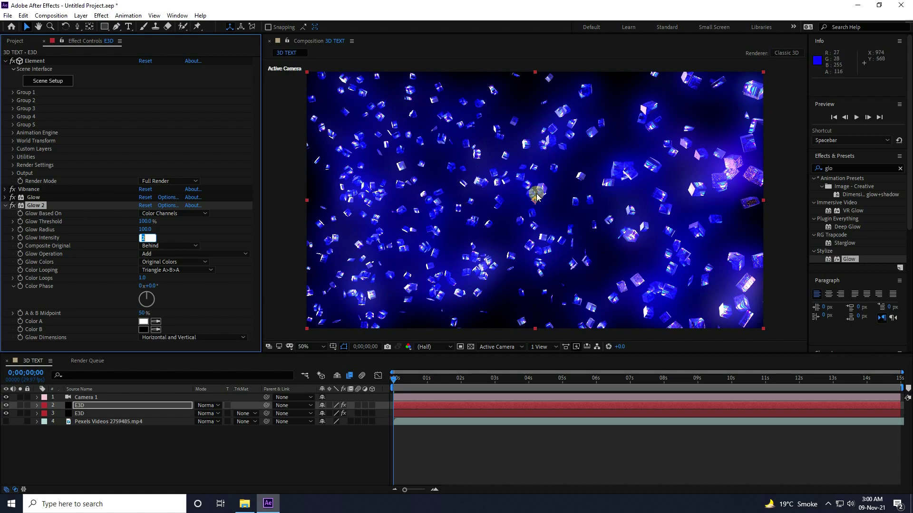
click(6, 206)
click(6, 205)
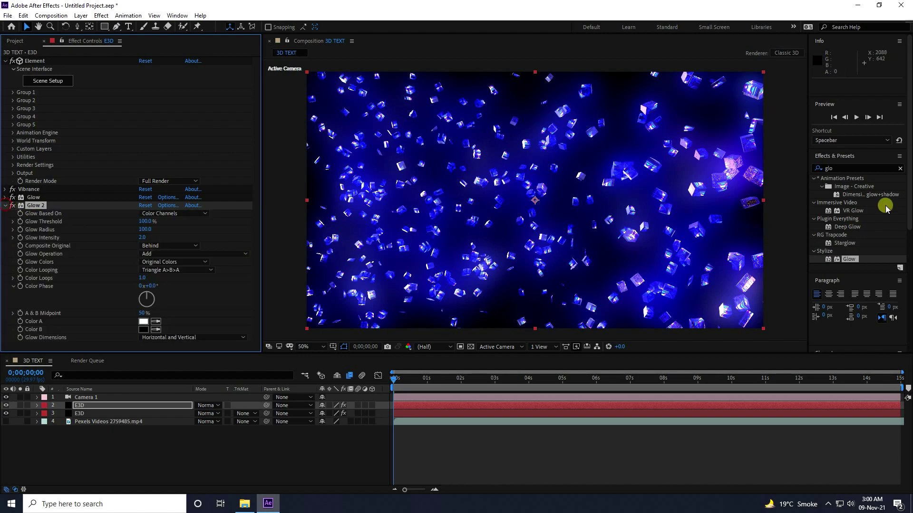
click(8, 206)
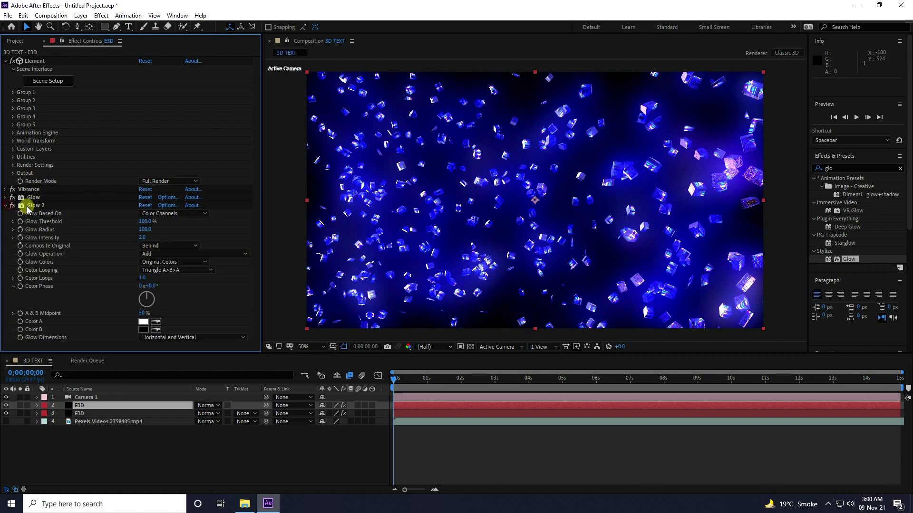
Step: Apply the Color Correction Exposure effect to the upper E3D layer with Master Exposure at 1.00
click(858, 169)
text(expo)
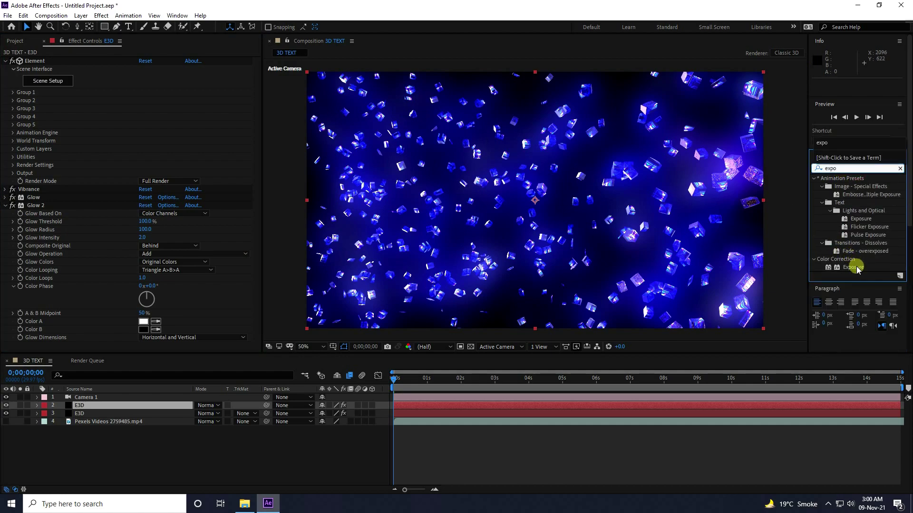
drag(853, 267, 123, 406)
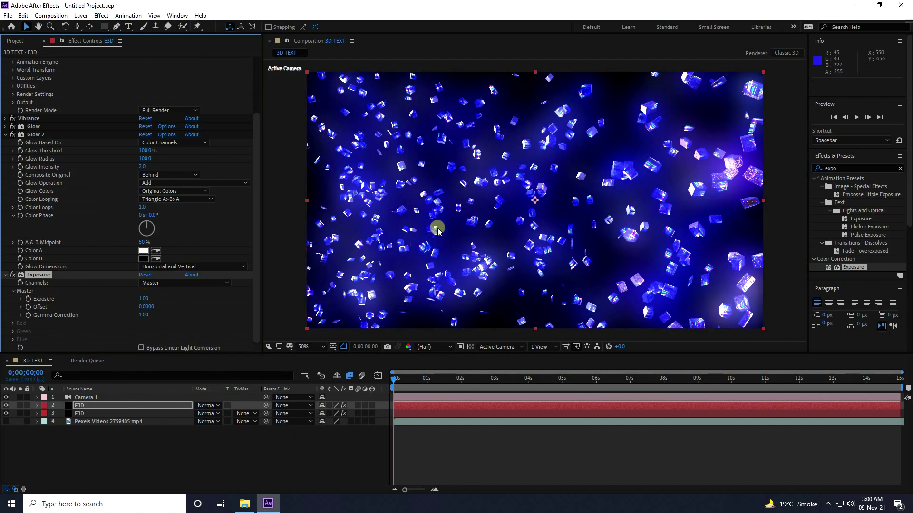
Step: Adjust Camera 1's angle and distance on the first and last frames to frame more of the NIKE text
drag(438, 228, 494, 227)
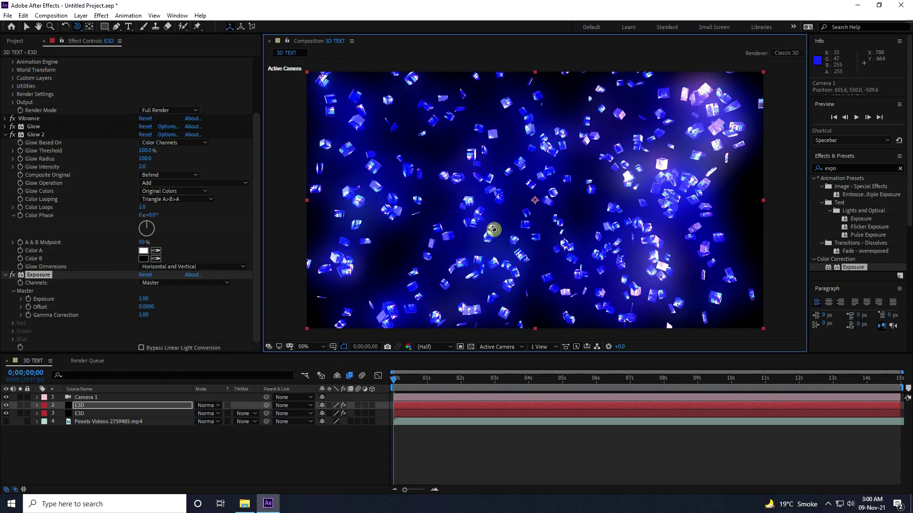
drag(395, 379, 908, 383)
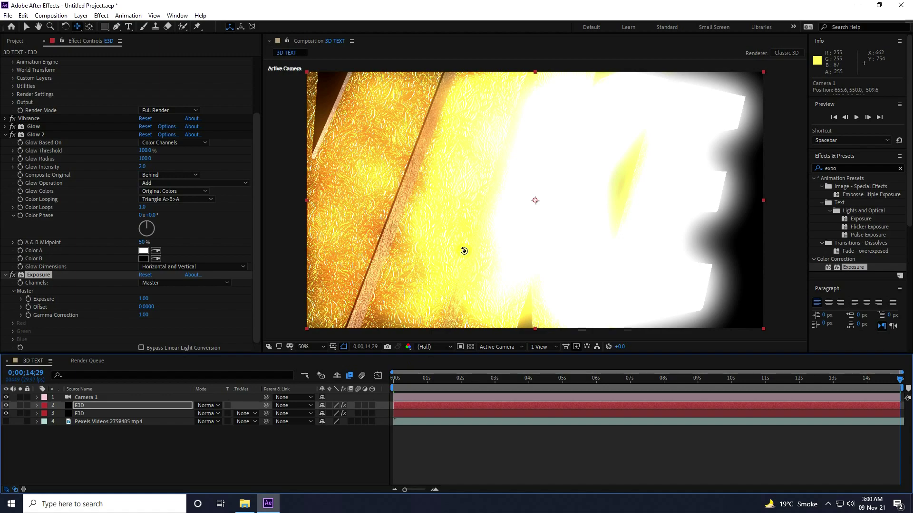
drag(464, 251, 530, 239)
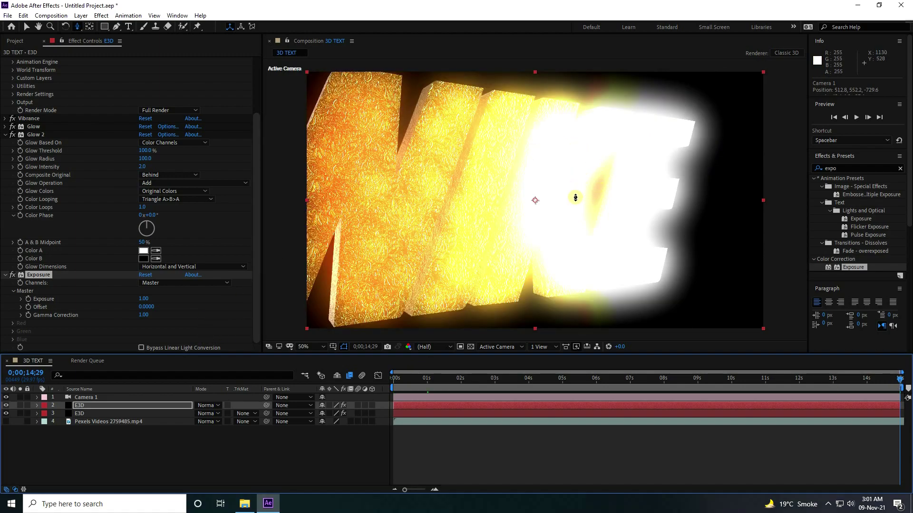
Step: Set the upper E3D layer's Element output to show only Illumination and its blending mode to Screen
click(81, 406)
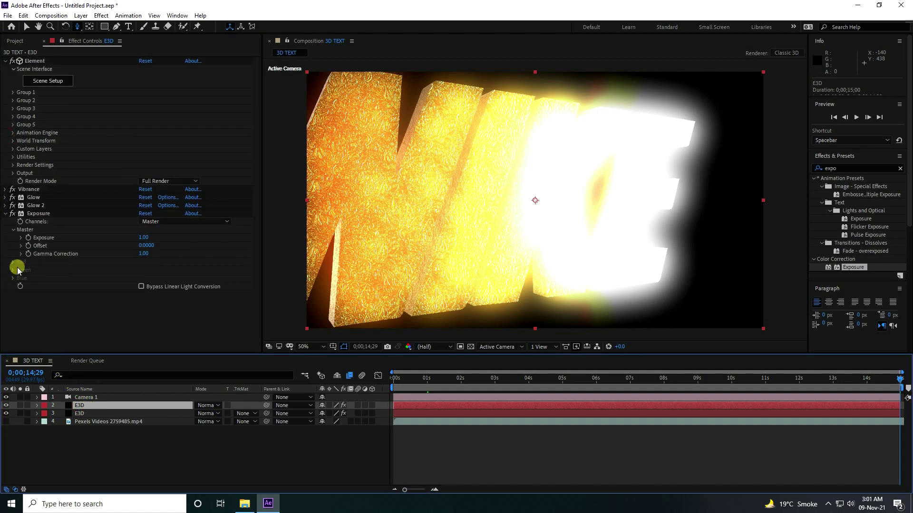
click(13, 173)
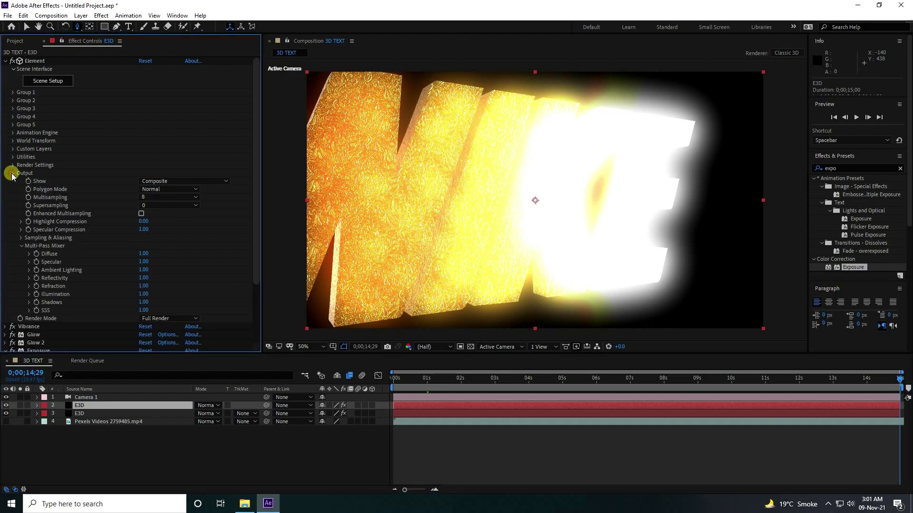
click(151, 180)
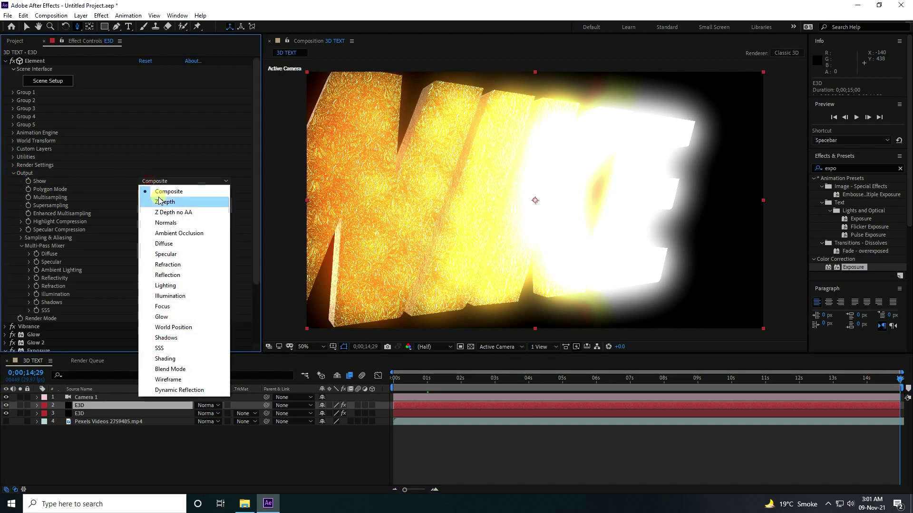
click(194, 296)
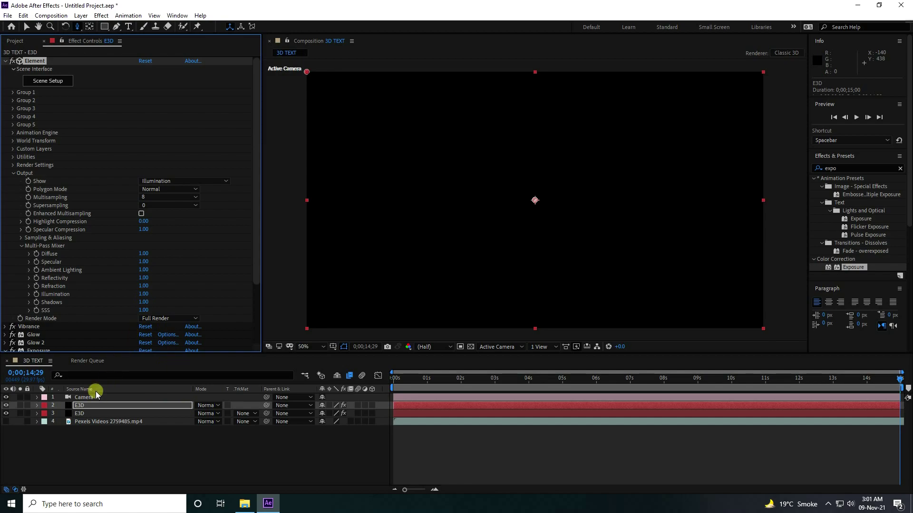
click(215, 407)
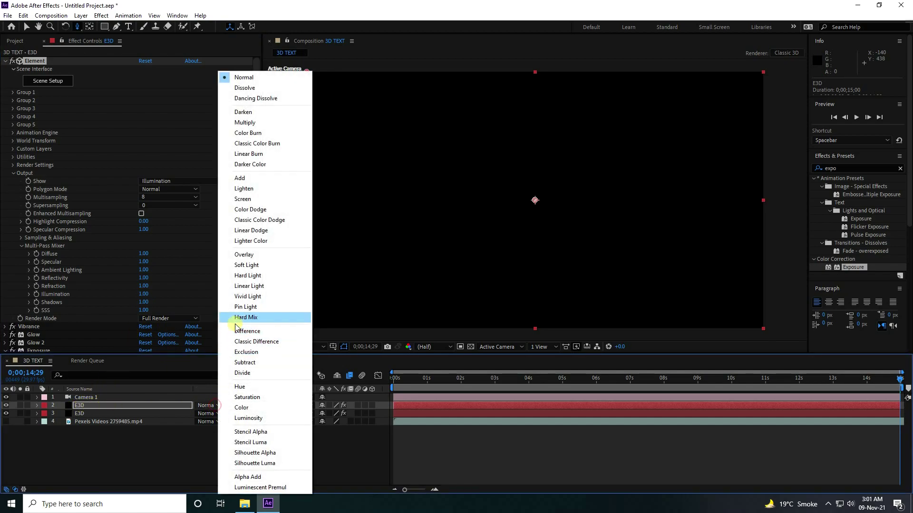
click(257, 200)
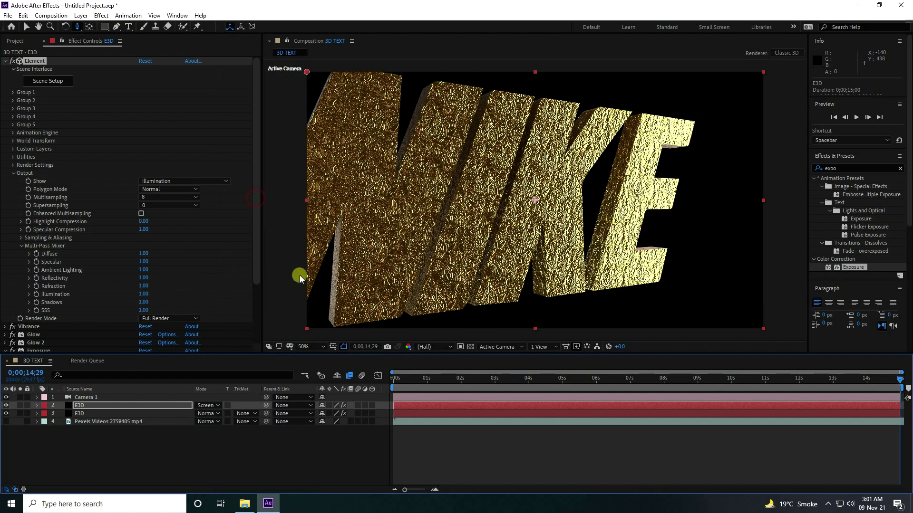
Step: Scrub through the composition to check the glowing transition, ending on the last frame, 0;00;14;29
click(458, 379)
drag(459, 379, 612, 383)
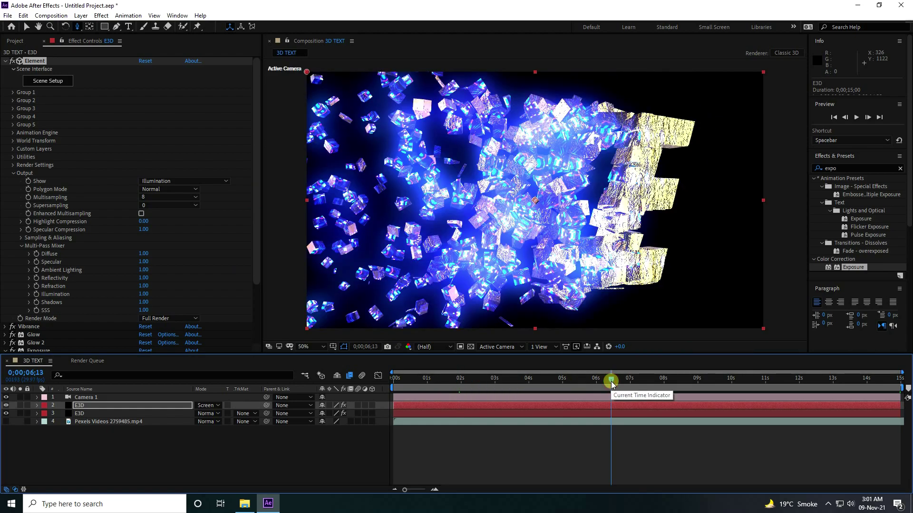
drag(609, 383, 900, 380)
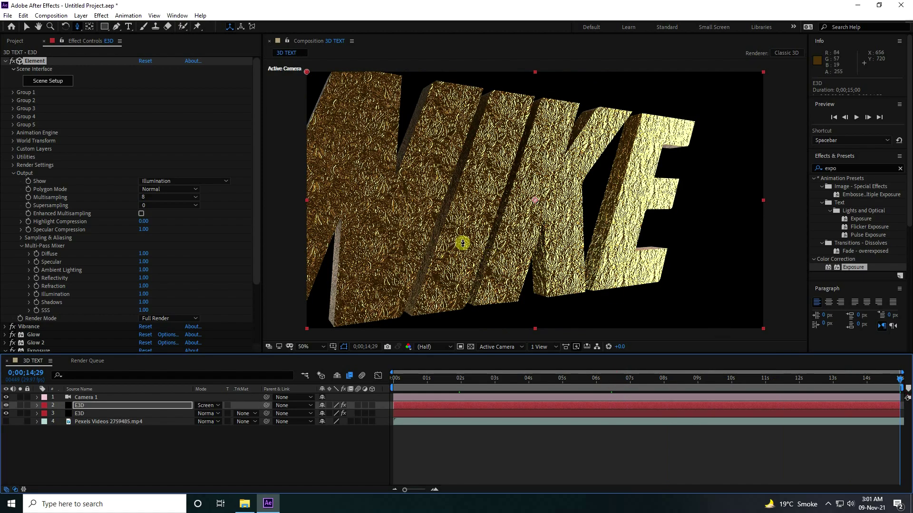
Step: Push Camera 1 in close on the gold lettering at the last frame and keyframe its Position at about 471.0, 579.3, -306.4
drag(472, 240, 564, 193)
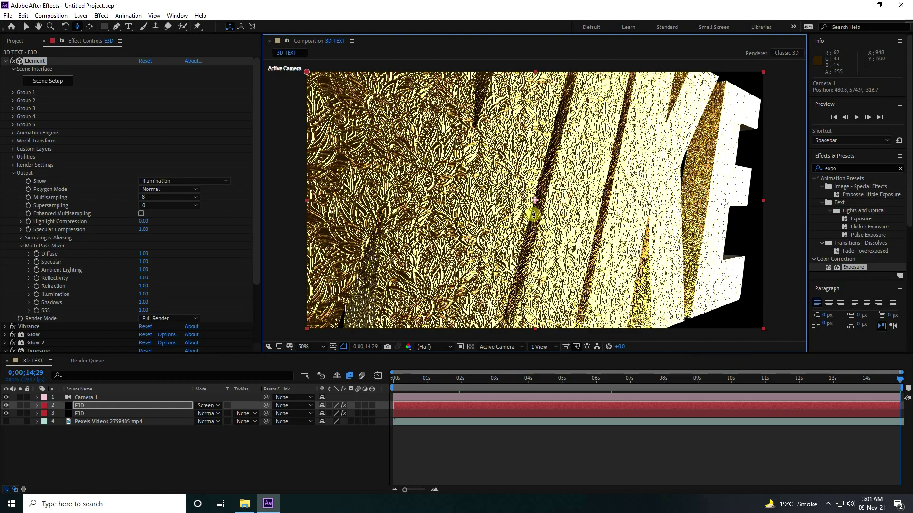
drag(550, 201, 556, 216)
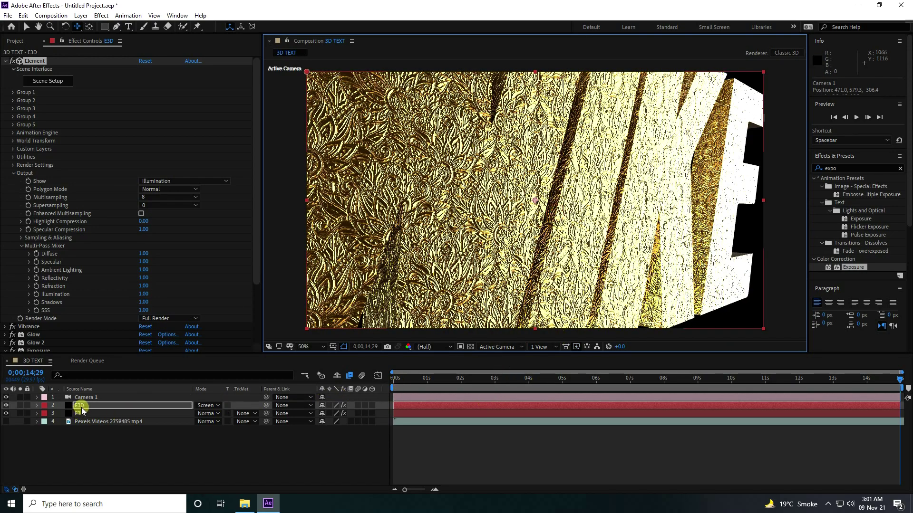
click(84, 399)
key(p)
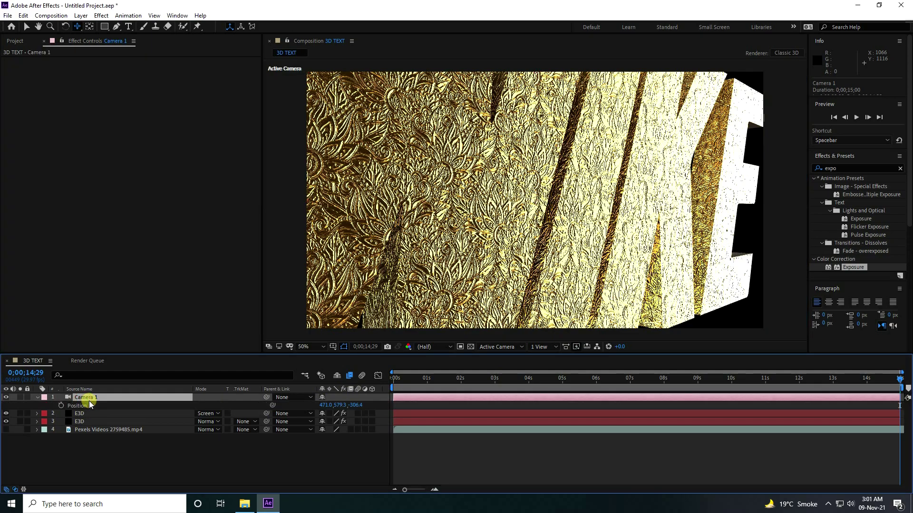
click(60, 406)
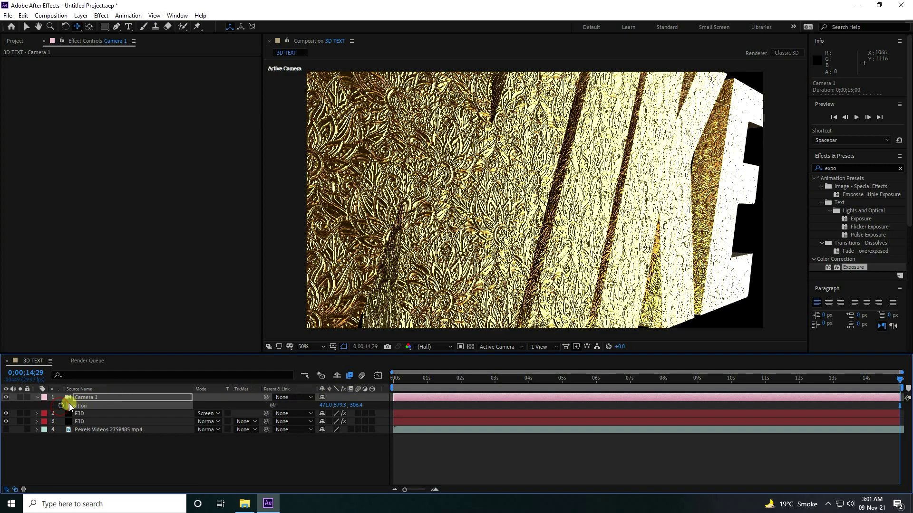
Step: Reframe Camera 1 on the scattered pieces at 0;00;00;00, keyframing its Position at about 698.4, 573.7, -284.6
drag(415, 384, 359, 386)
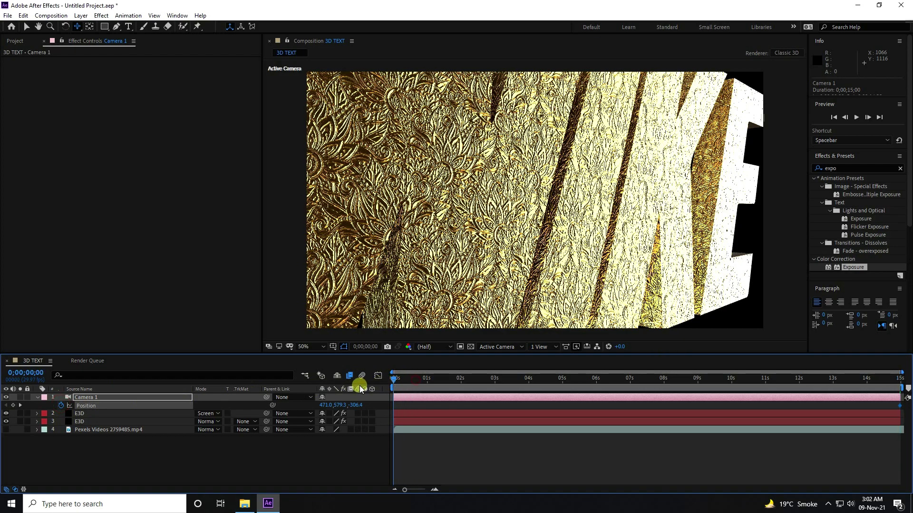
drag(682, 230, 728, 203)
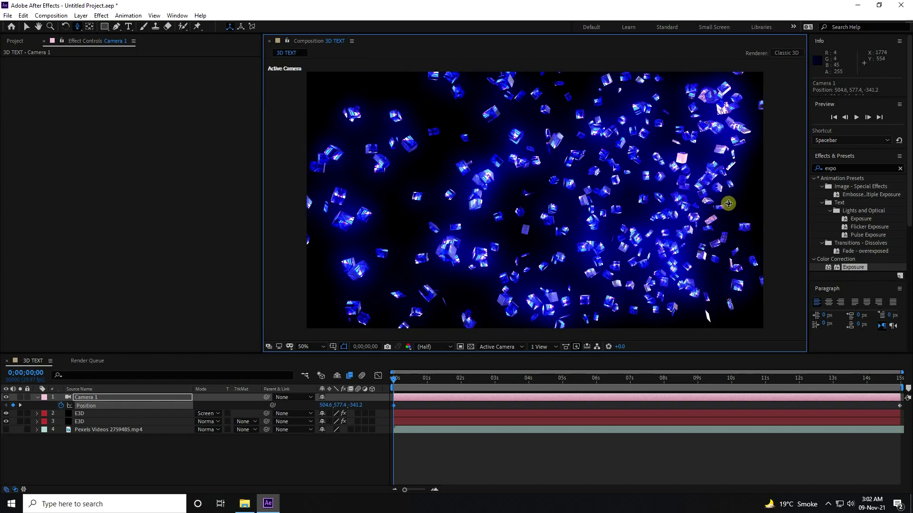
drag(736, 171, 741, 164)
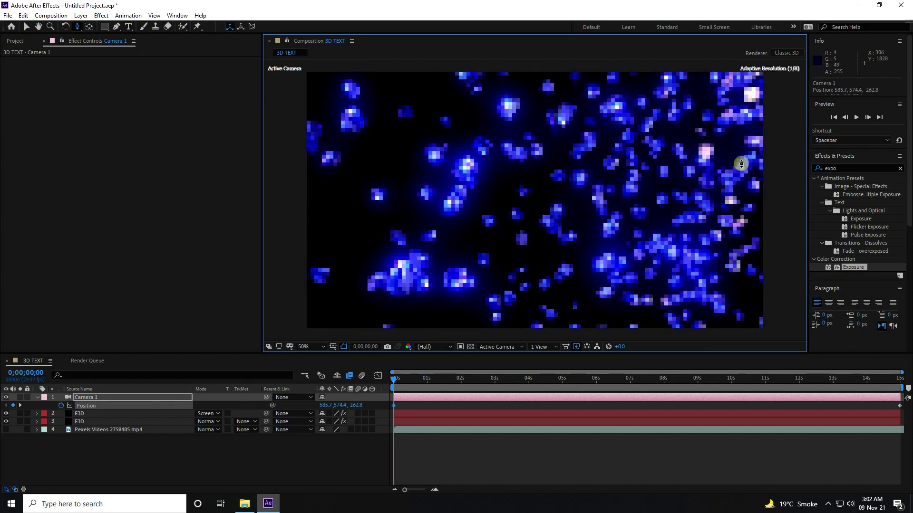
key(c)
drag(643, 197, 595, 198)
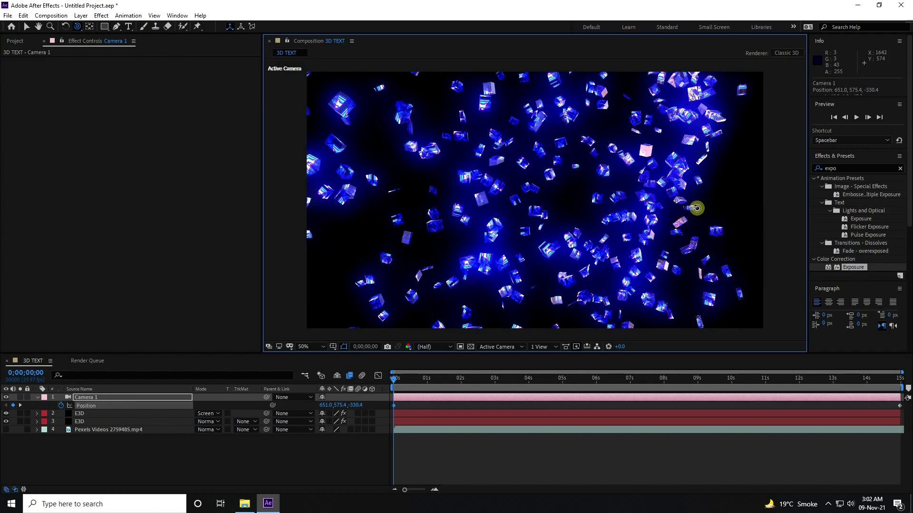
drag(699, 195, 701, 184)
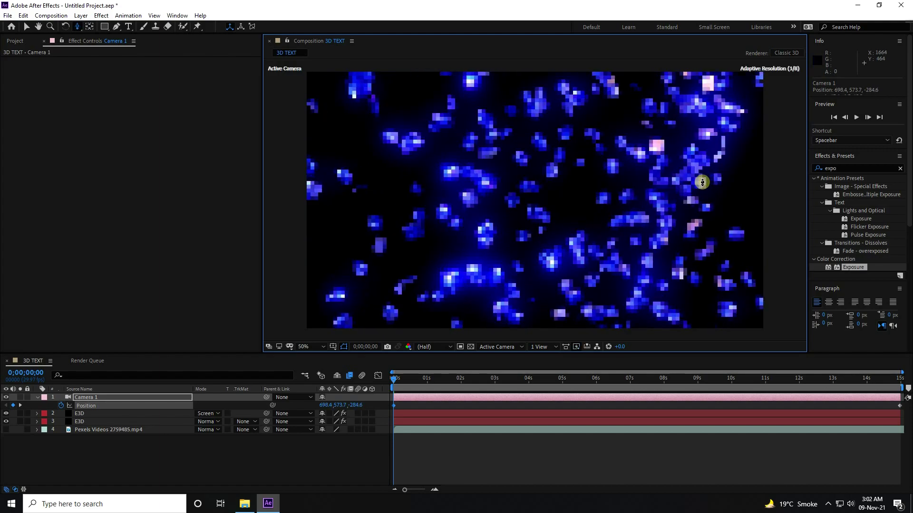
Step: Preview the start of the camera move and apply Easy Ease to Camera 1's first and last Position keyframes
key(space)
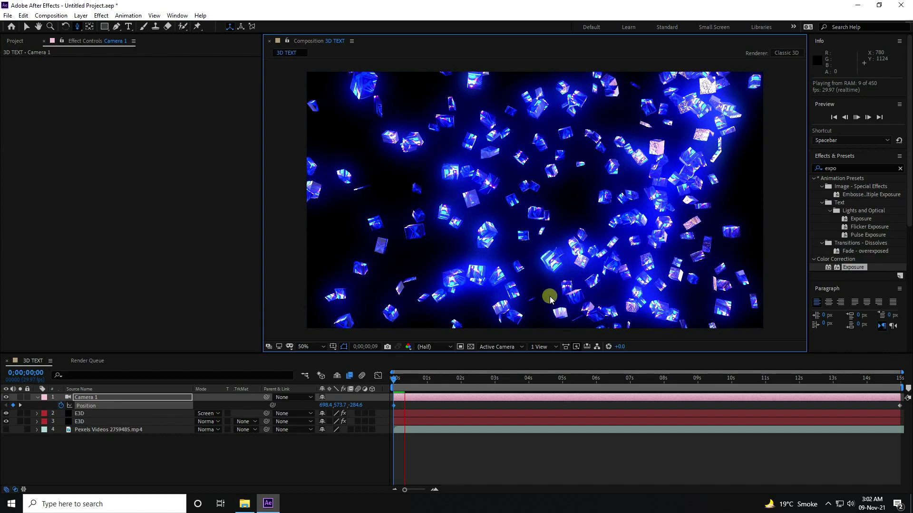
key(space)
click(393, 406)
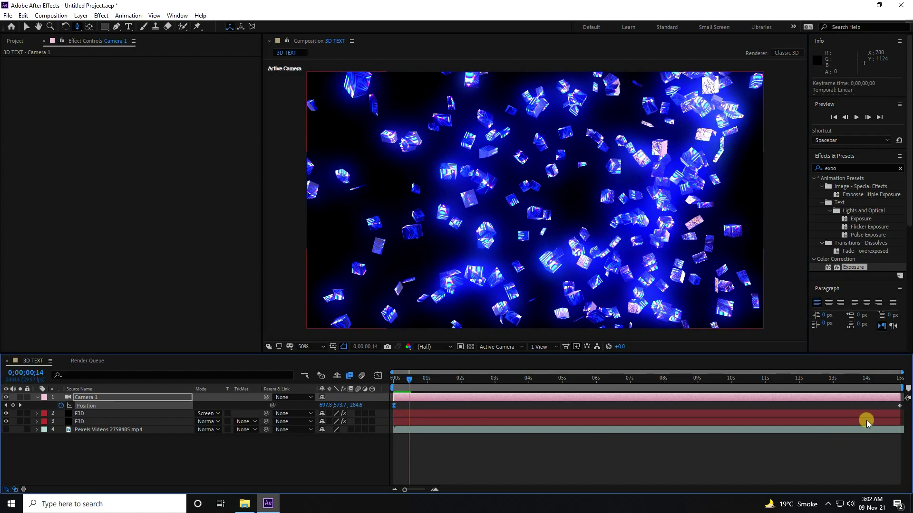
Step: Play the composition from the first frame to review the eased camera move
drag(416, 380, 394, 379)
key(space)
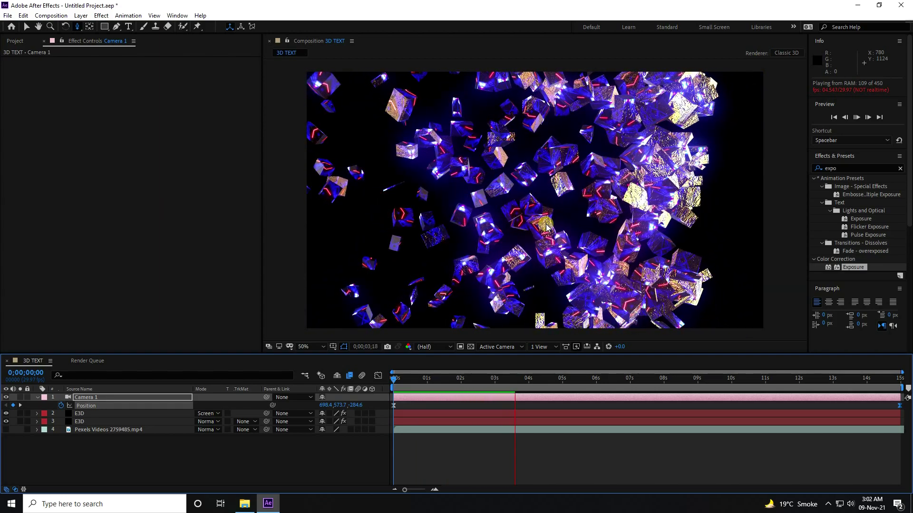
drag(517, 383, 394, 379)
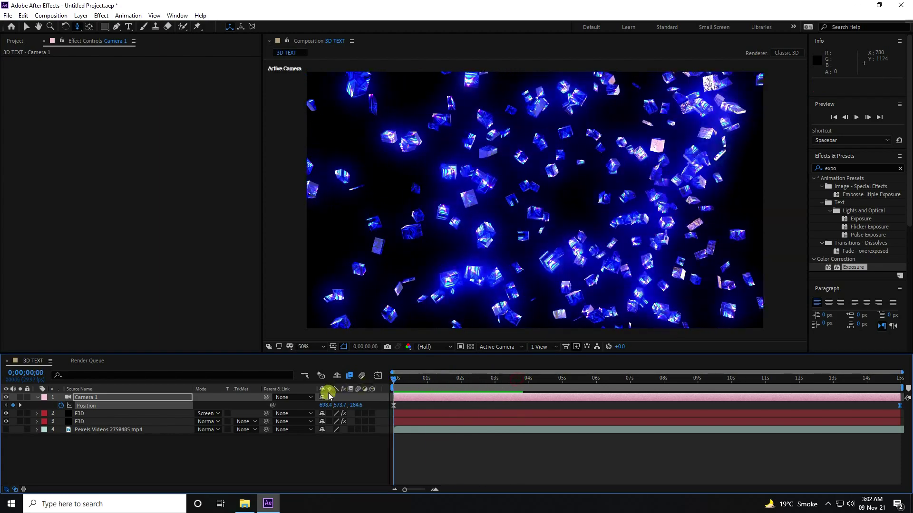
click(856, 118)
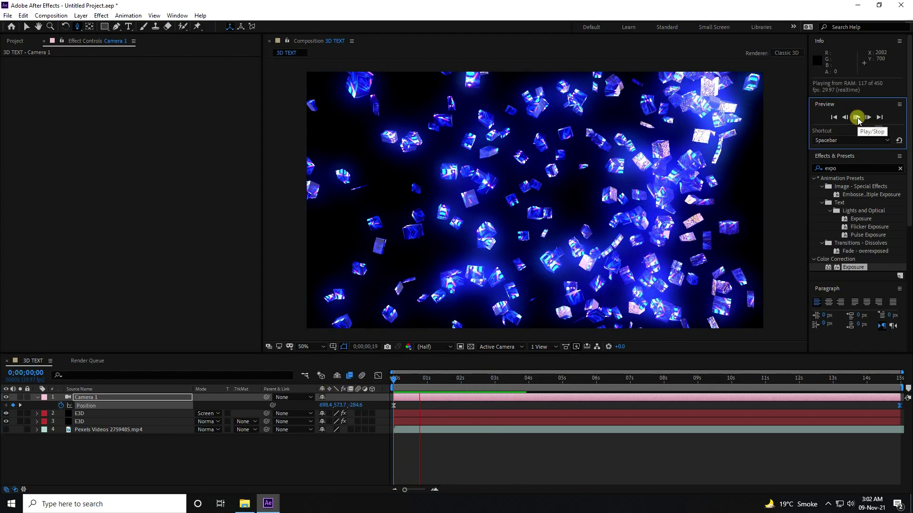